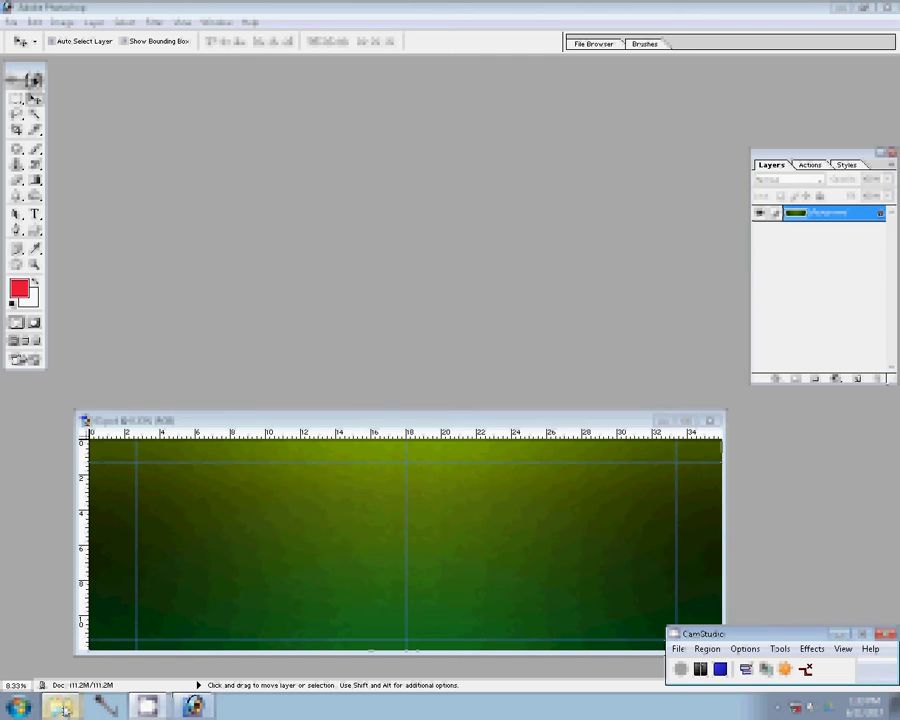
Open Explorer and scroll through the 106ND750 folder to the CHA_ wedding photos
left_click(62, 708)
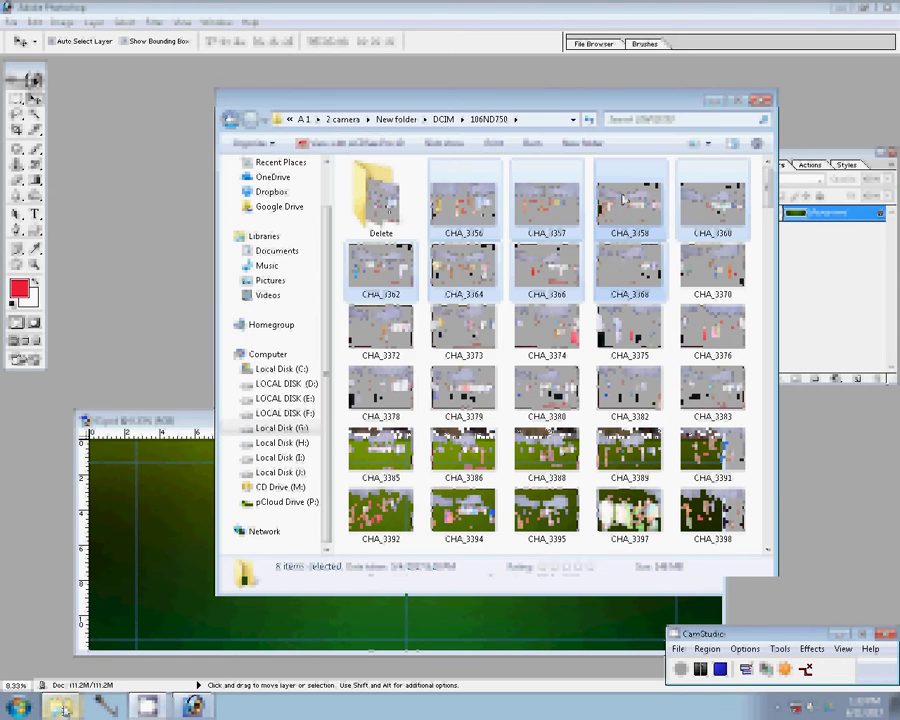
scroll(772, 205, "down", 3)
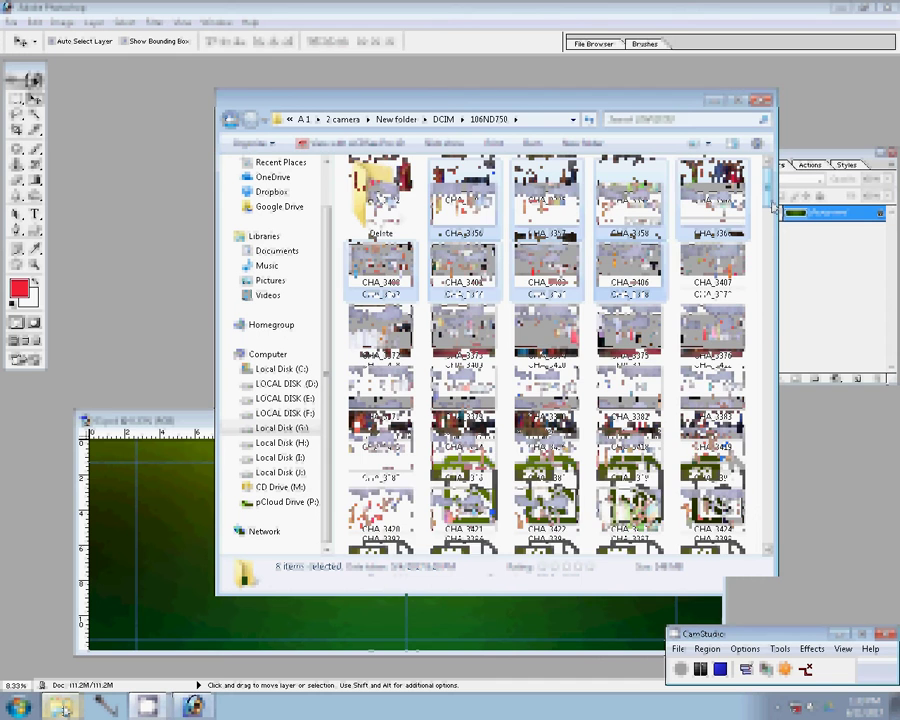
scroll(772, 205, "down", 3)
scroll(772, 205, "down", 5)
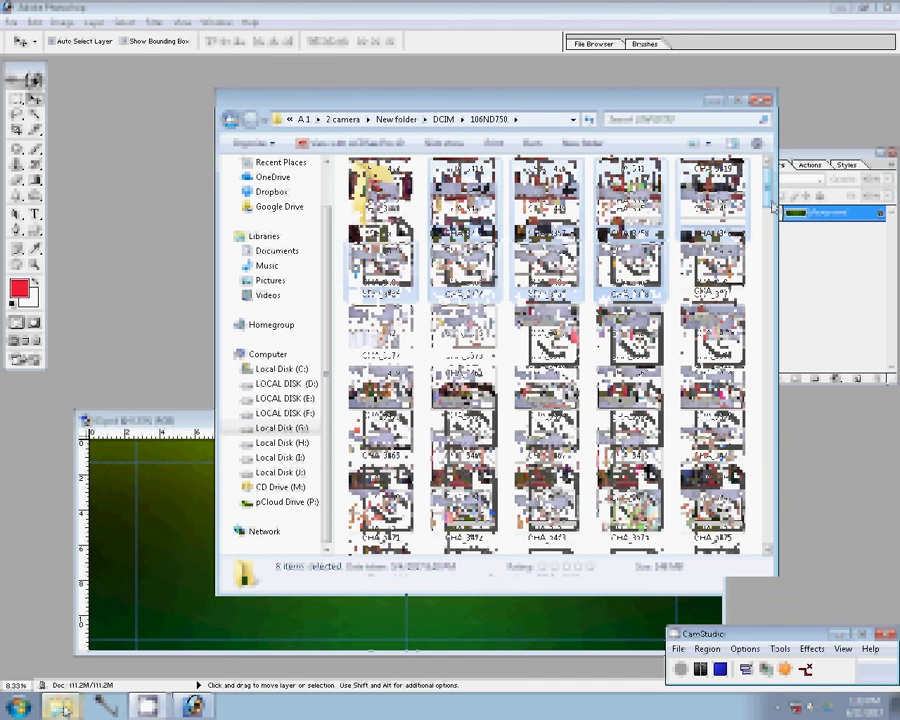
Select eight CHA_ photos and drop them onto Photoshop to open them
left_click_drag(772, 205, 771, 346)
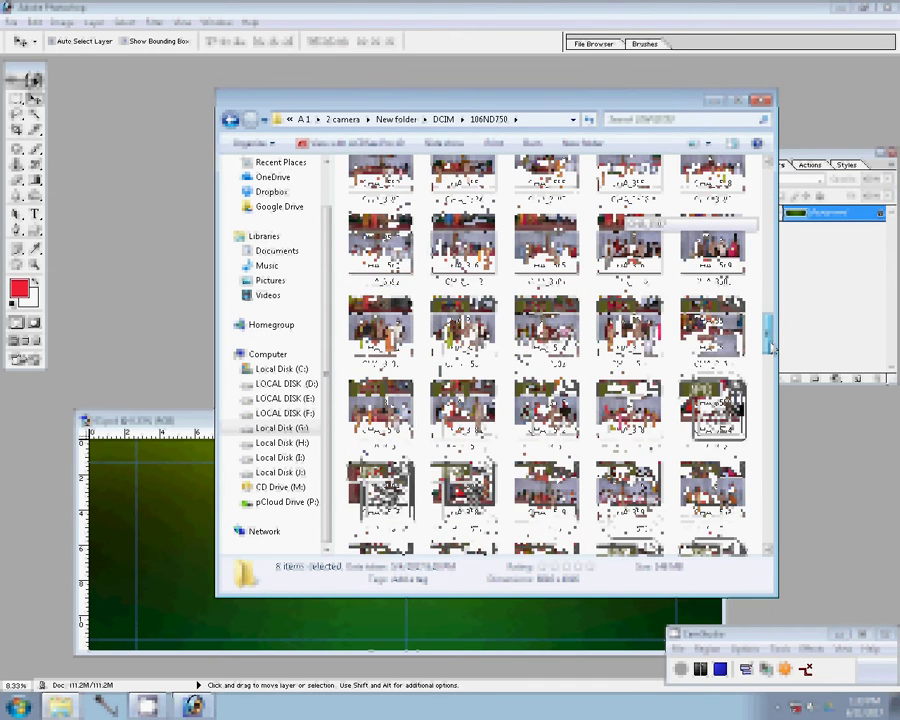
left_click_drag(772, 347, 770, 458)
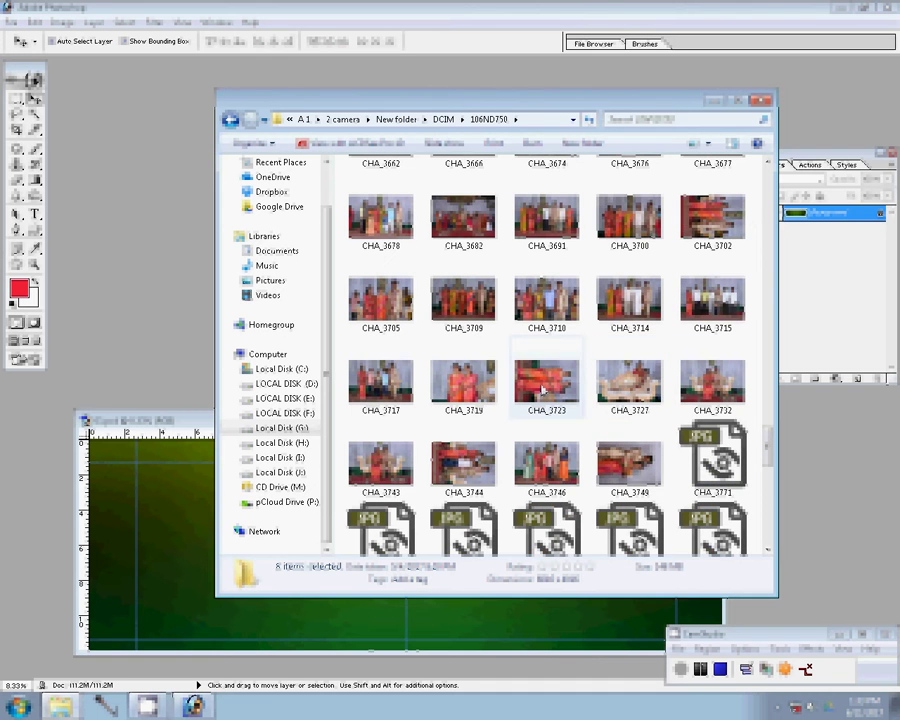
mouse_move(769, 447)
left_mouse_down()
mouse_move(781, 270)
mouse_move(774, 172)
left_mouse_up()
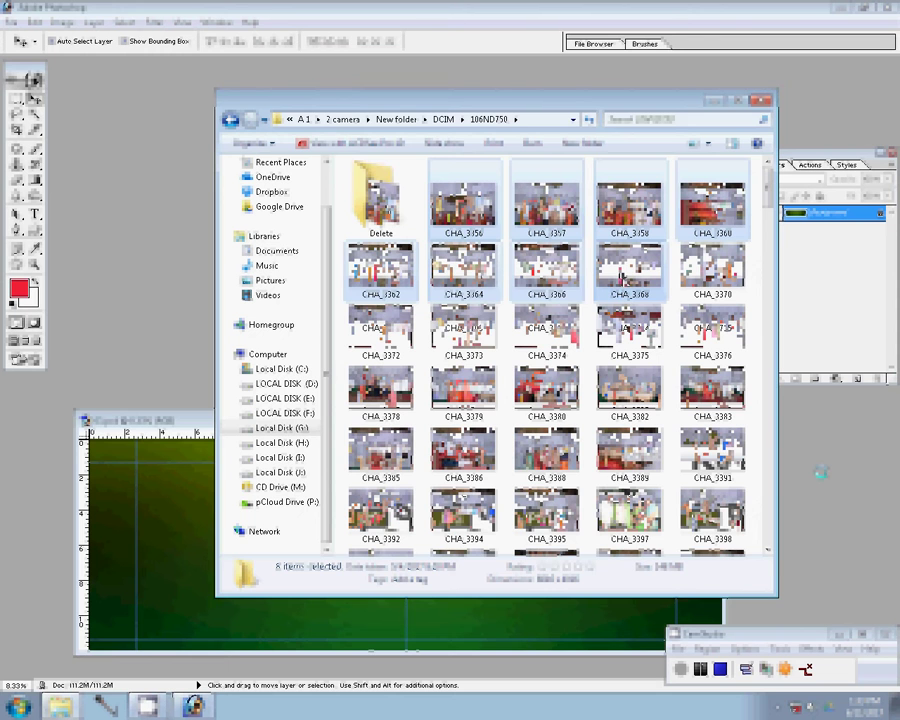
left_click_drag(622, 281, 824, 477)
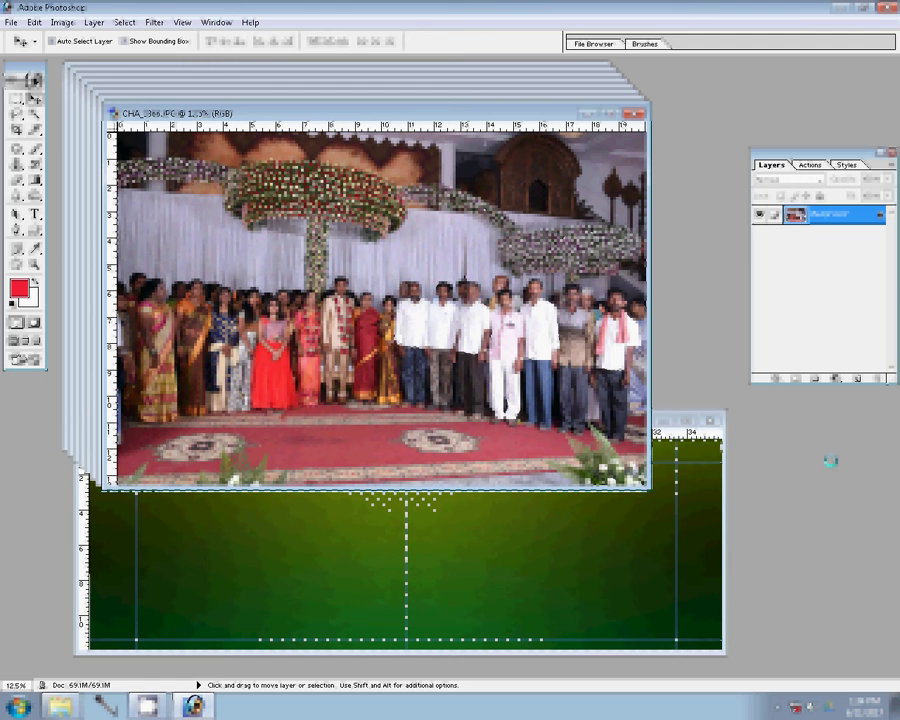
Resize the wedding photo to an 8-inch document width (8 × 5.34 in)
left_click(62, 22)
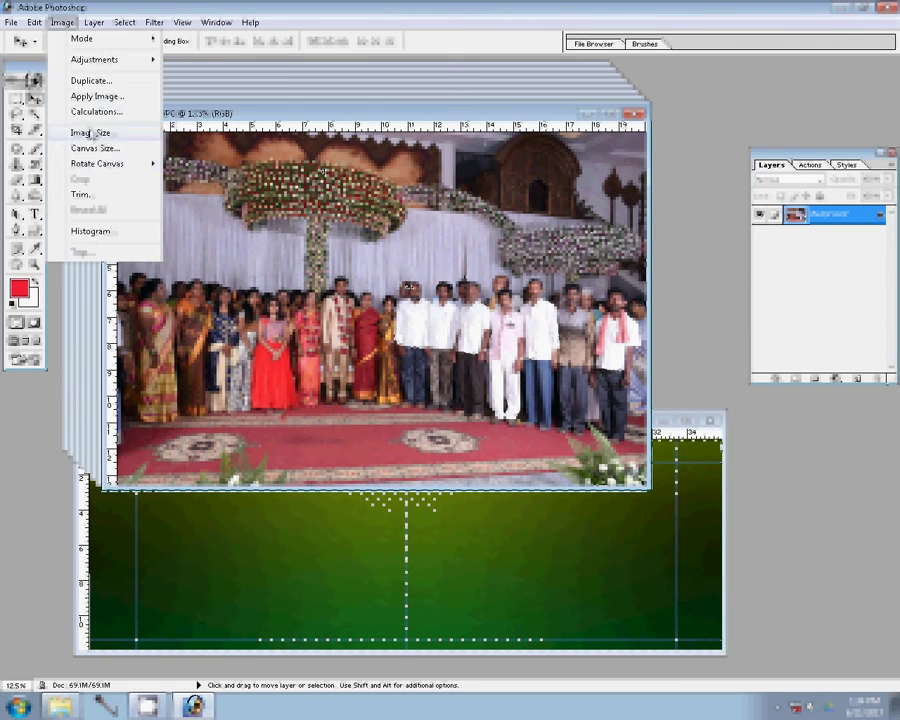
left_click(92, 133)
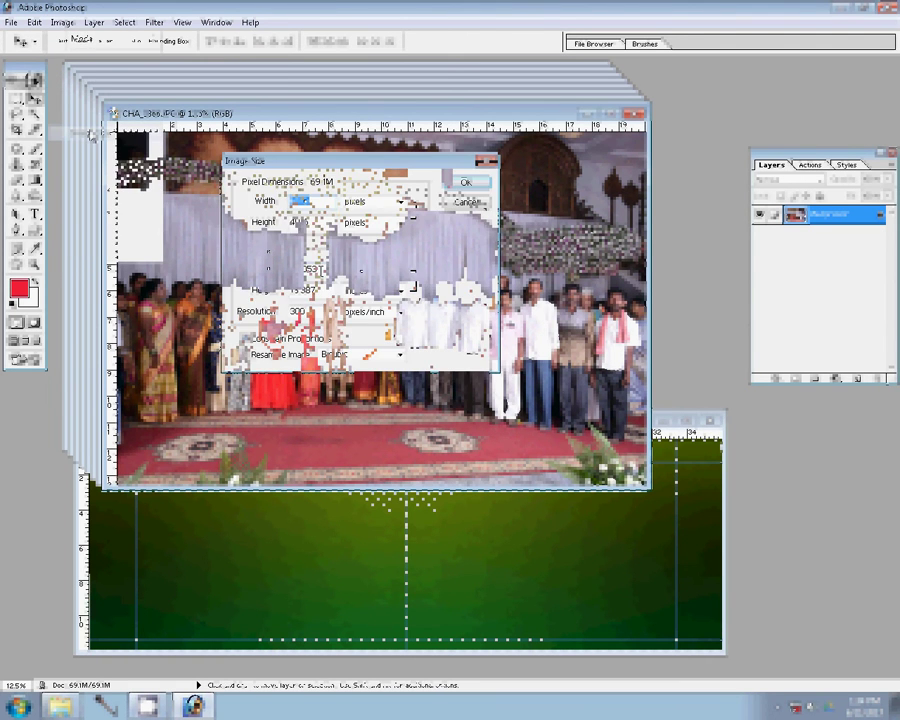
double_click(330, 268)
type("8")
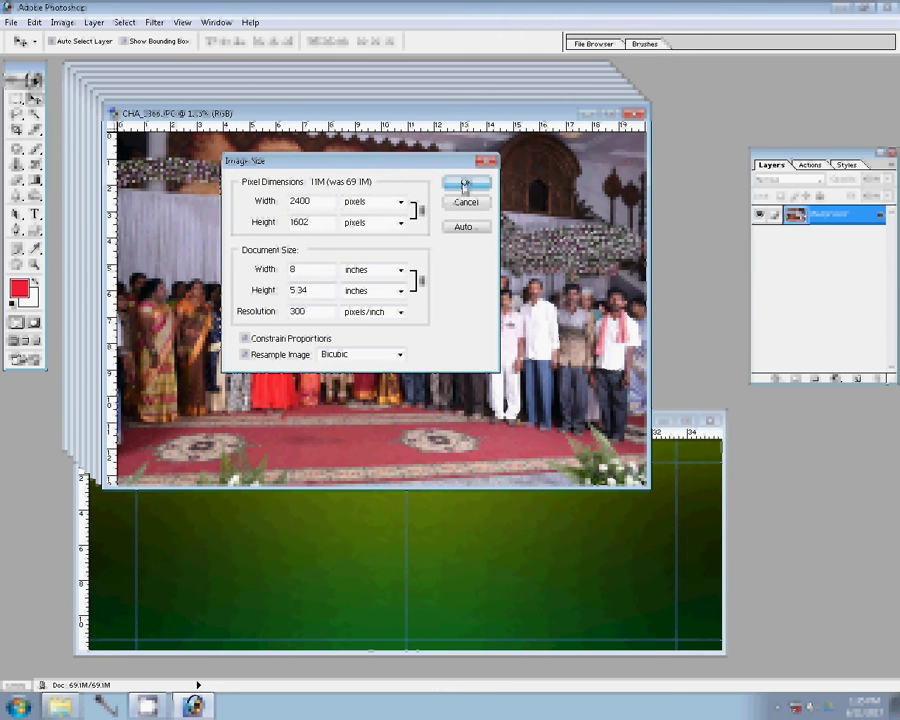
left_click(465, 183)
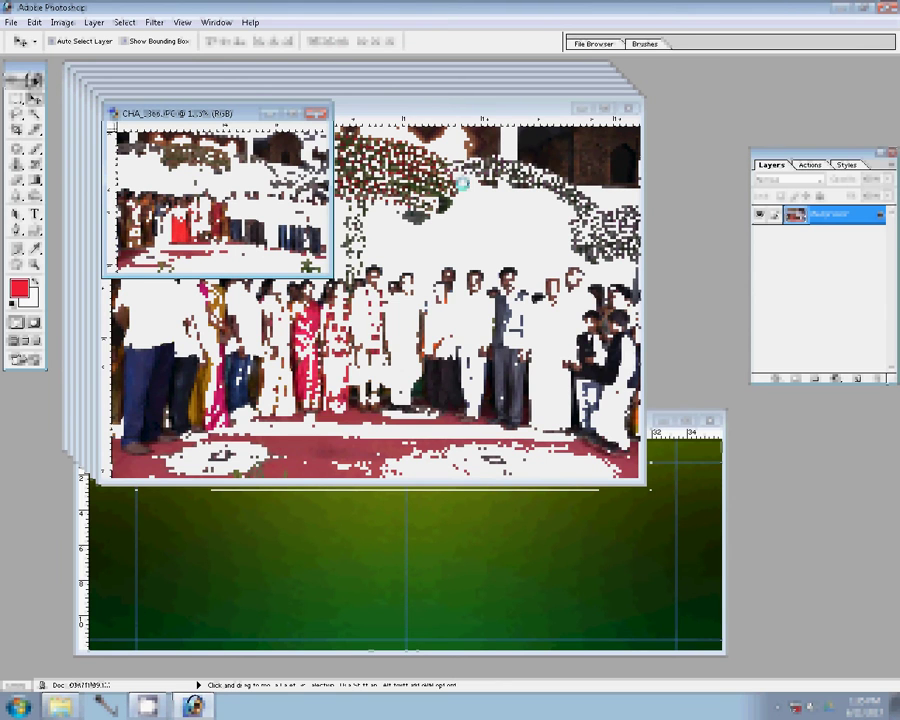
Show the Actions panel and place the resized photo onto the 6.psd album page
left_click(808, 166)
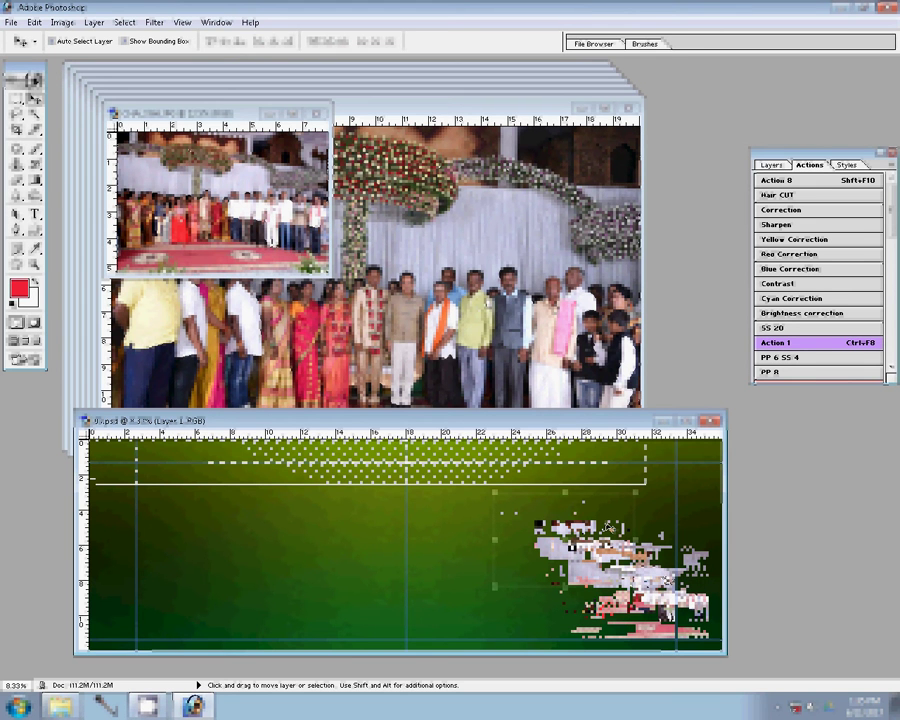
left_click(250, 113)
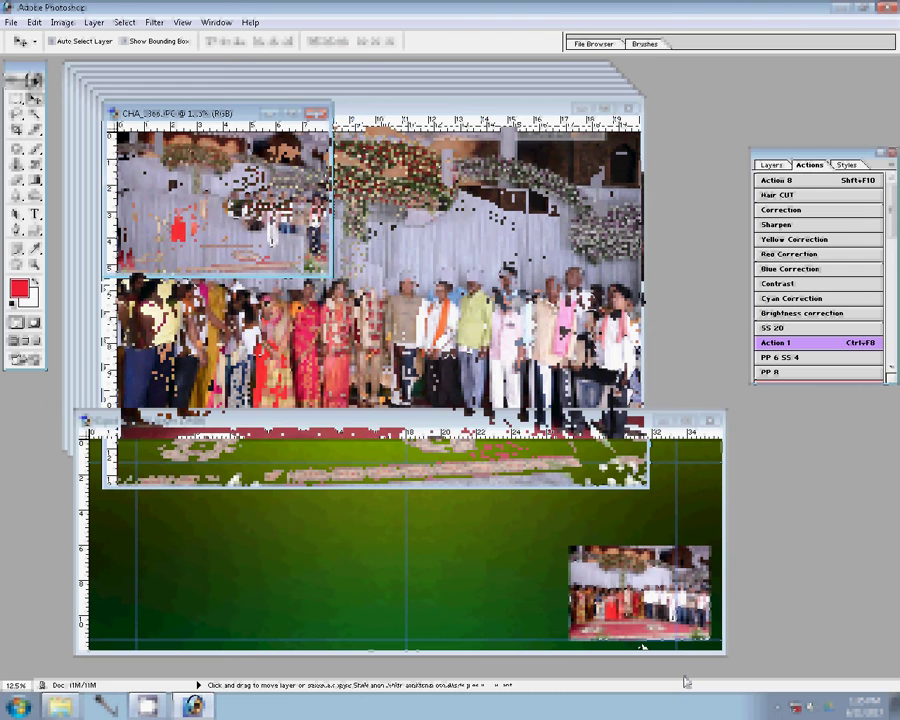
left_click(497, 590)
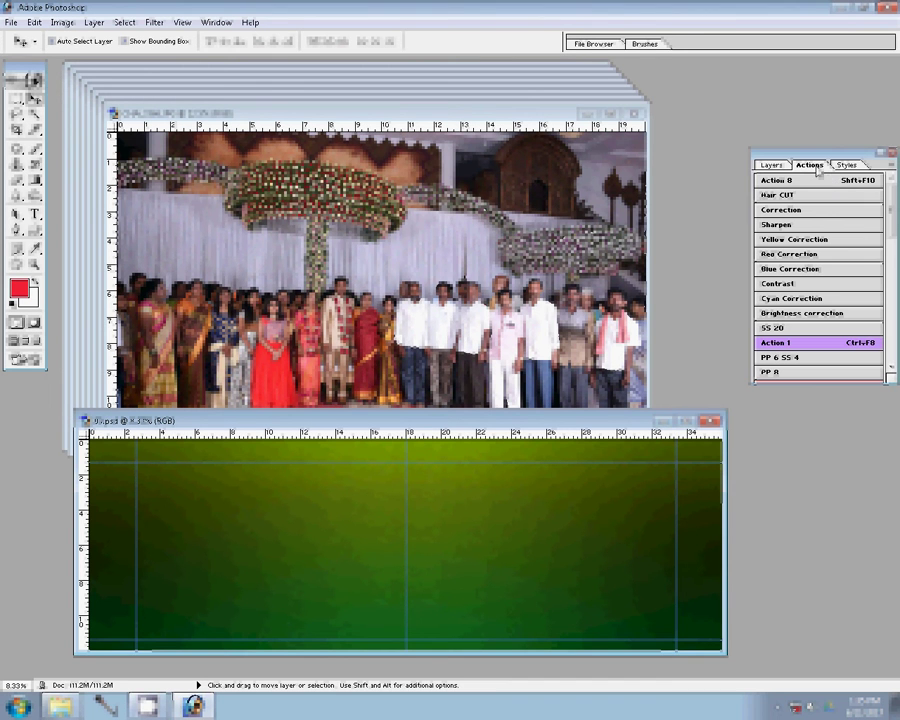
Clear All Actions from the Actions panel menu and confirm the deletion
left_click(883, 164)
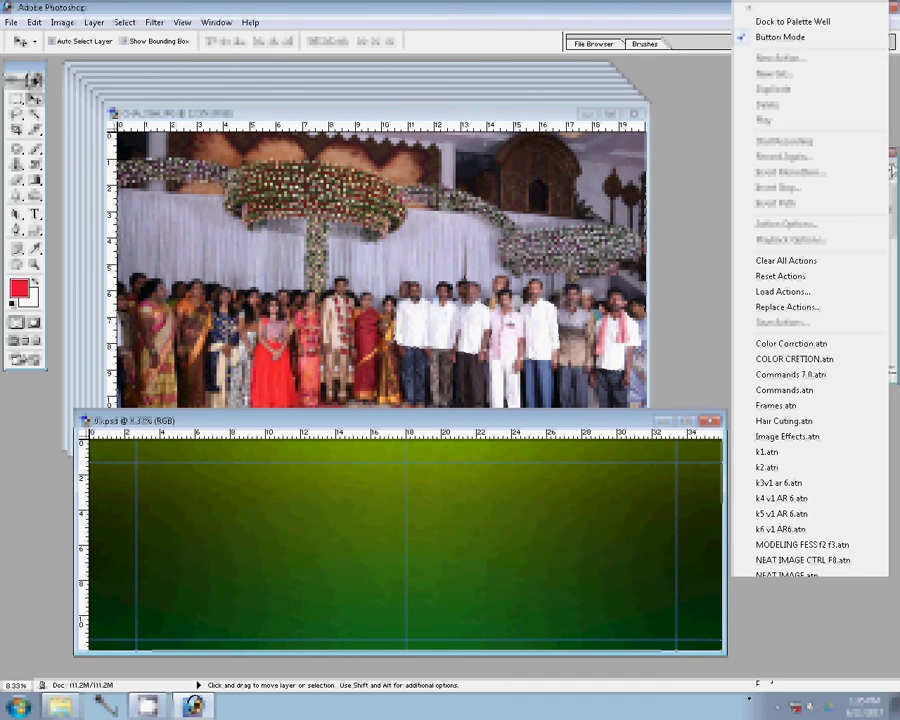
left_click(799, 262)
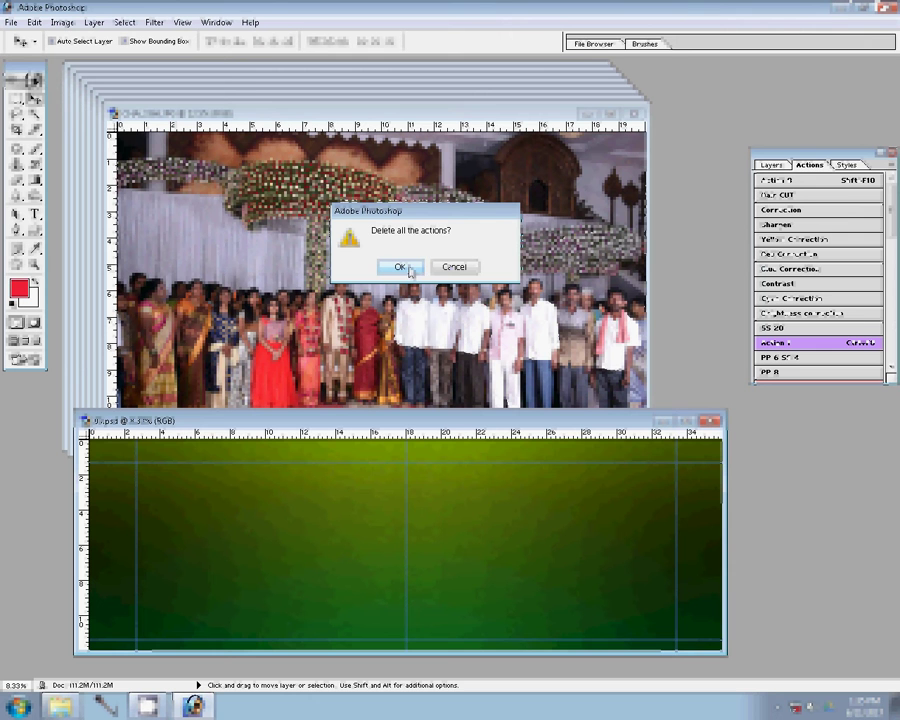
left_click(409, 270)
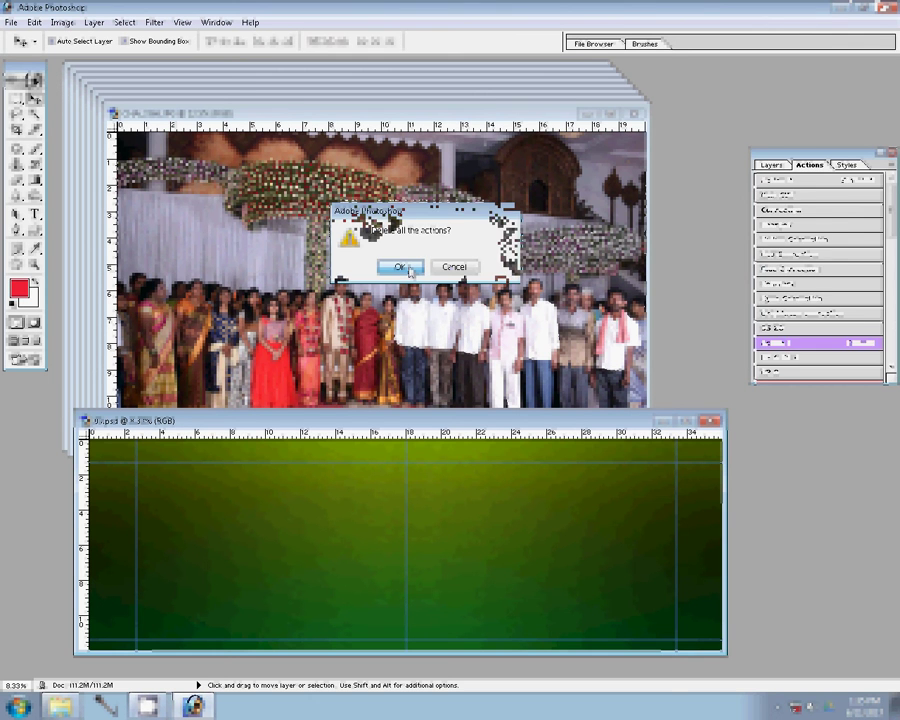
left_click(893, 168)
left_click(893, 150)
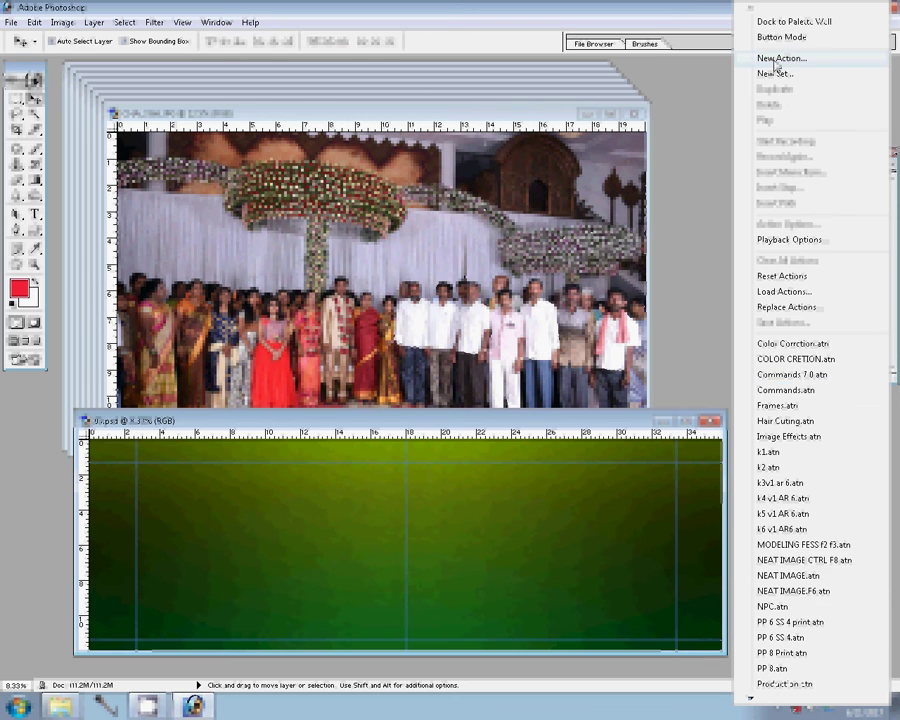
Create a new action named 'k all' in Set 1 and start recording on the photo
left_click(779, 60)
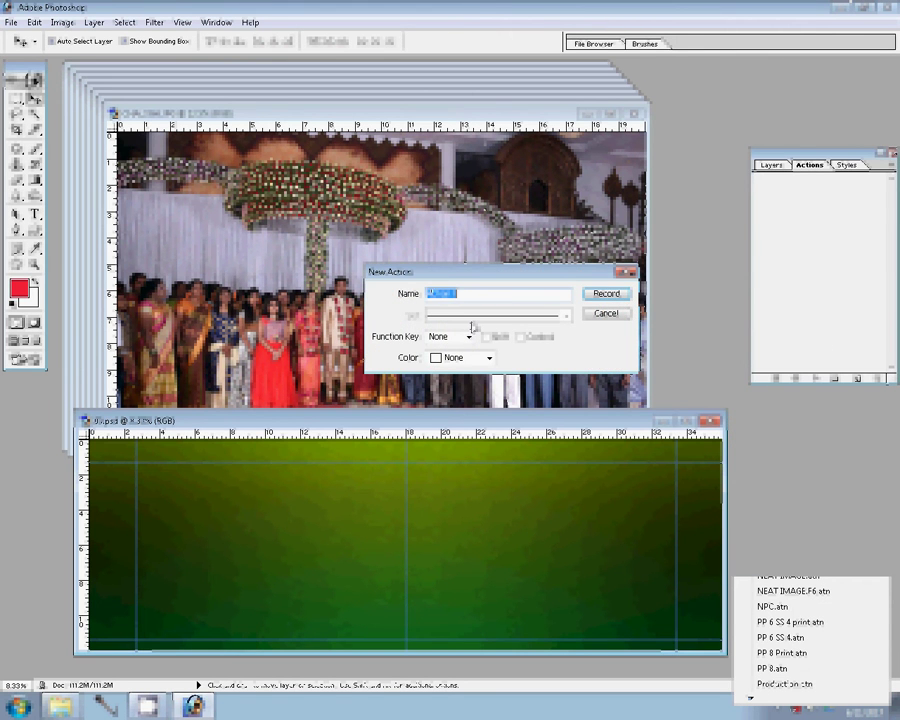
type("k")
type(" a")
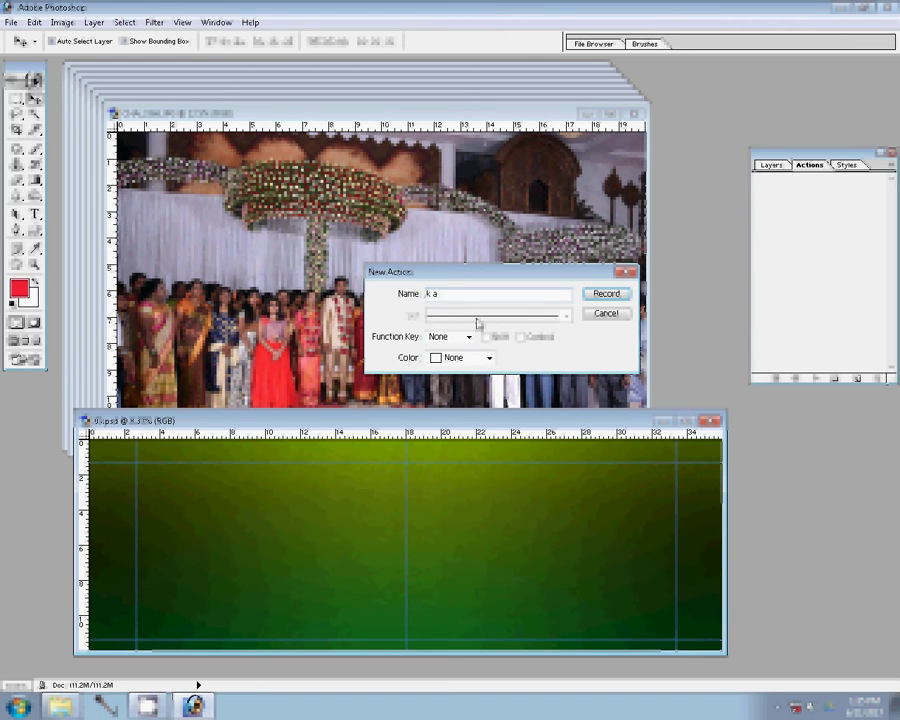
type("ll")
left_click(619, 296)
left_click(459, 325)
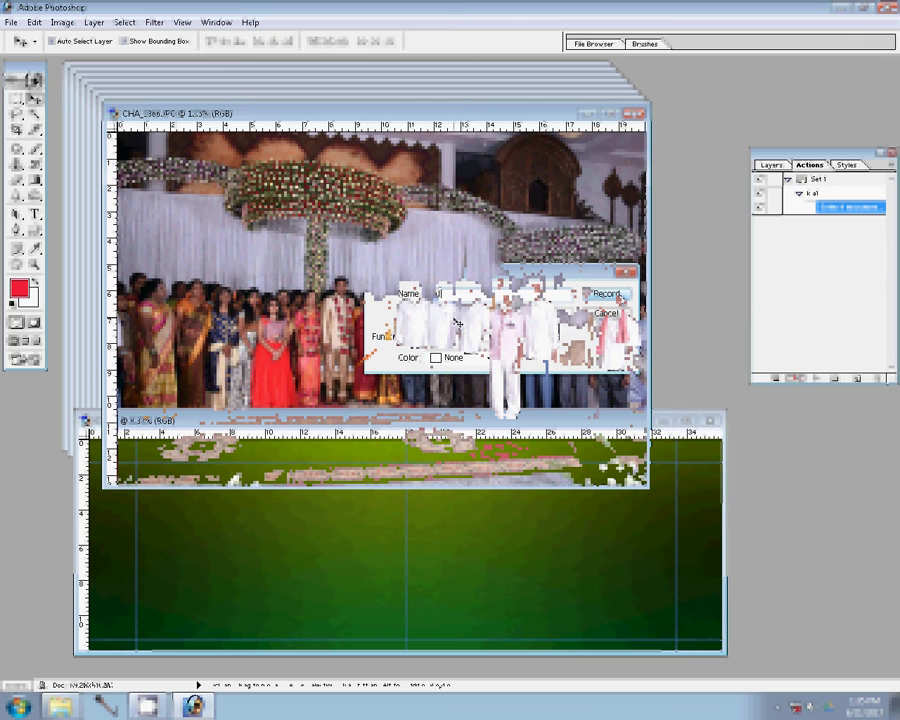
Set the photo's Image Size width to 8 inches
left_click(62, 22)
mouse_move(82, 38)
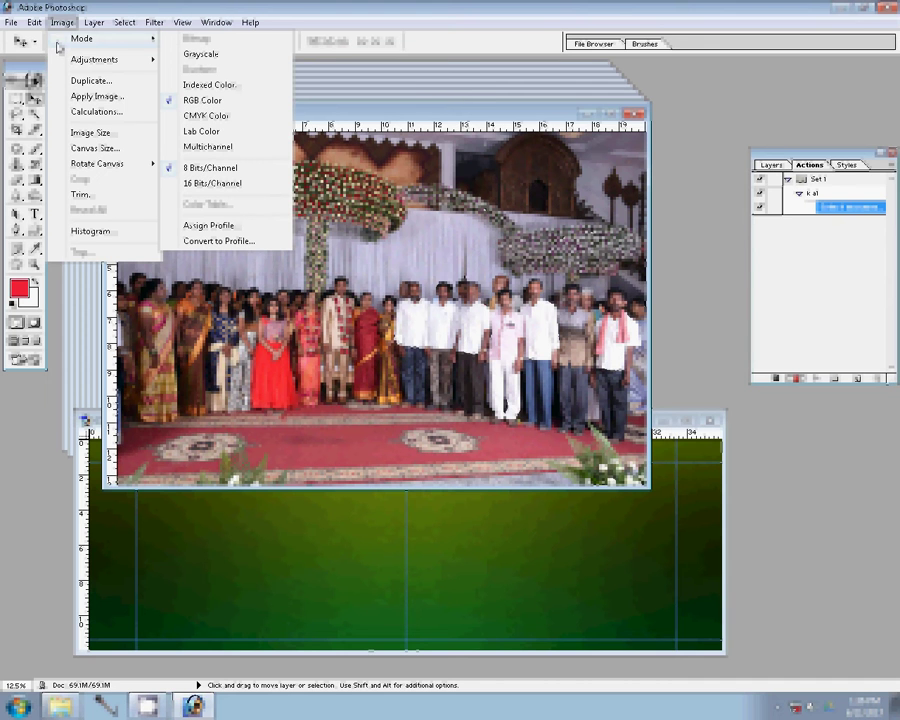
left_click(89, 133)
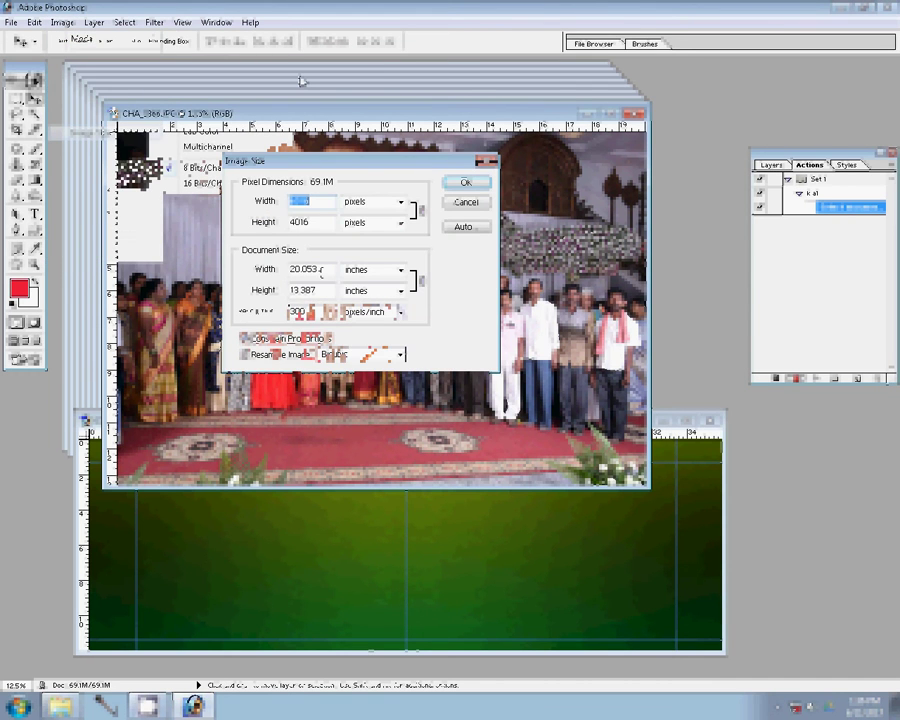
key("Tab")
key("Tab")
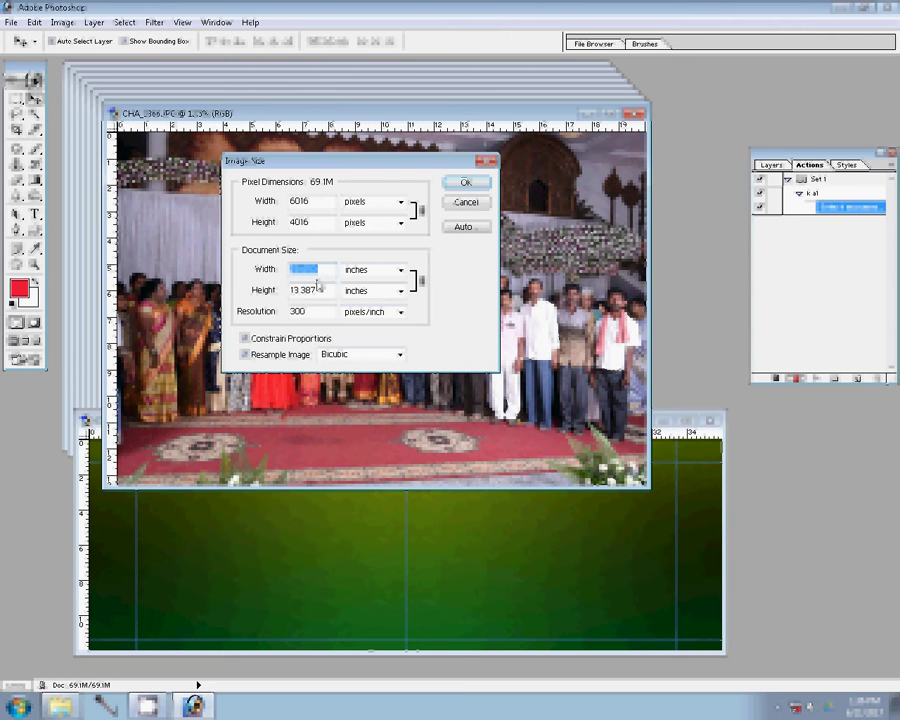
key("Up")
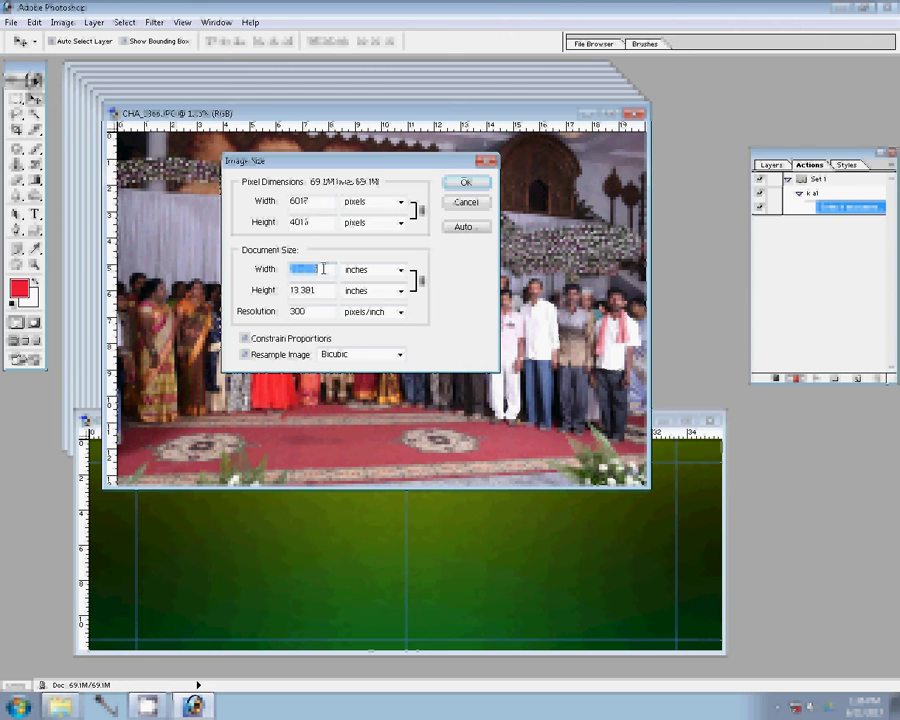
key("Up")
key("Up")
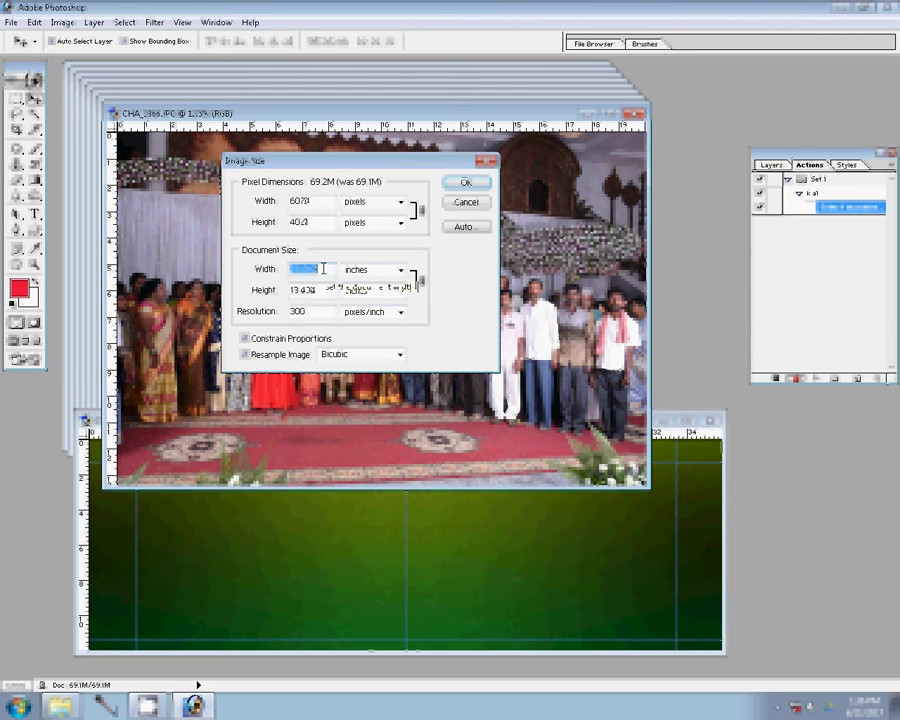
key("Up")
key("Up")
key("Up")
key("Up")
key("Up")
key("Up")
key("Up")
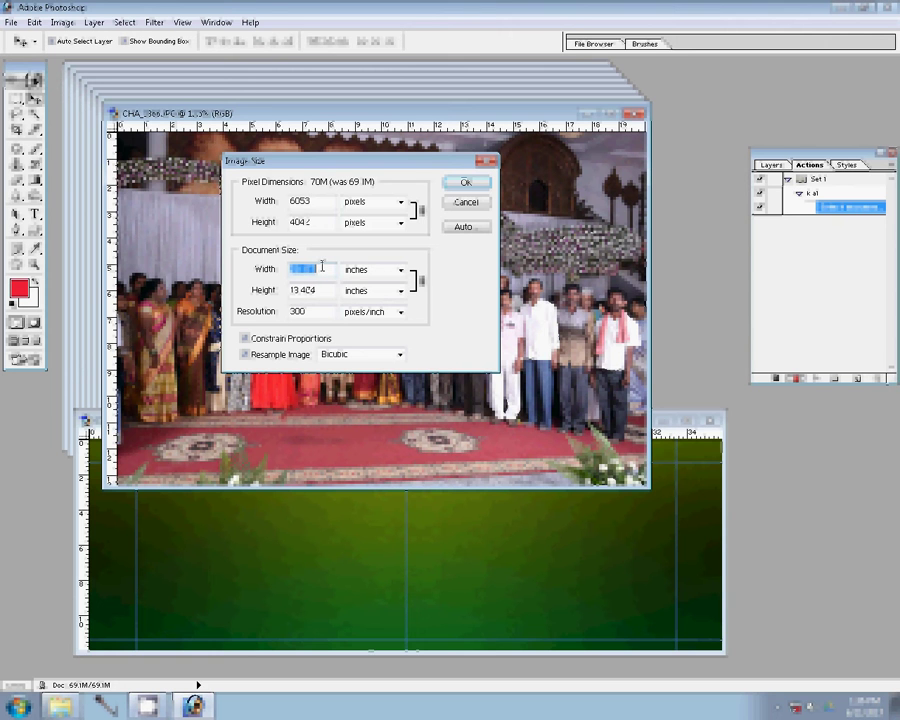
key("Up")
type("8")
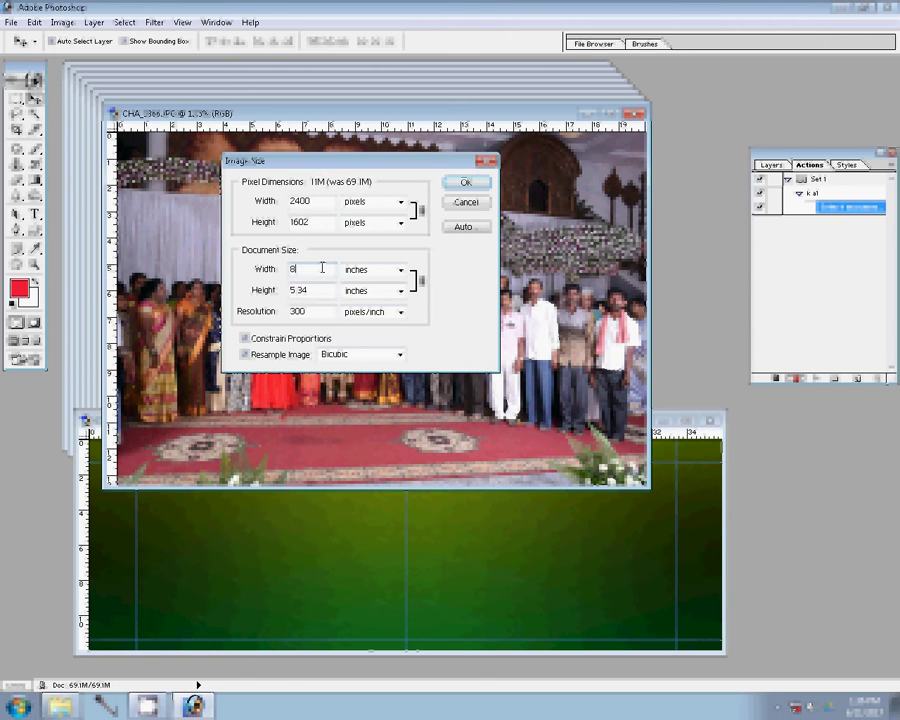
left_click(466, 183)
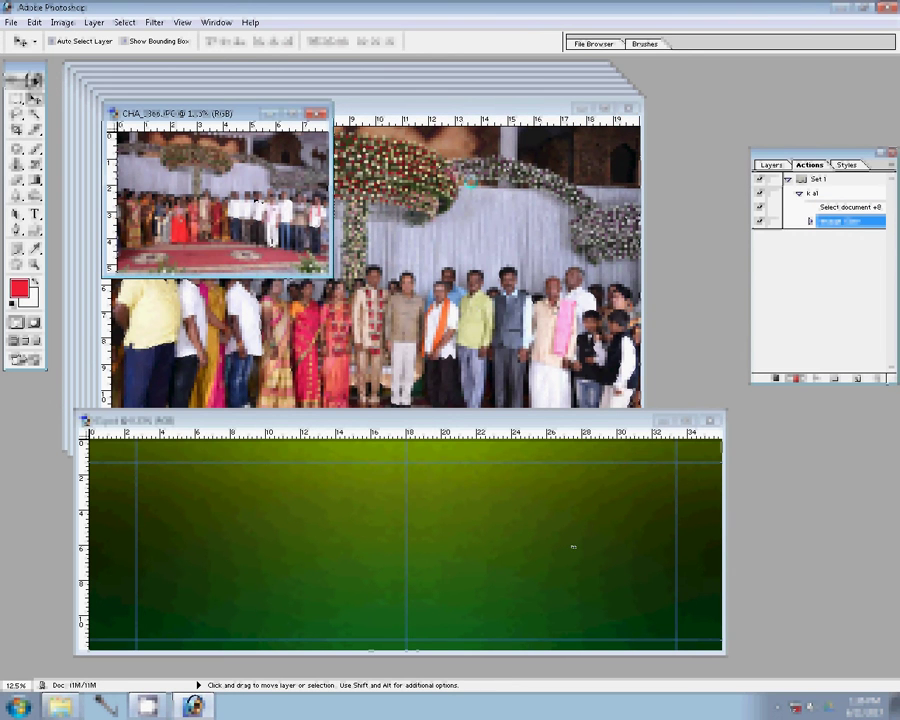
Move the photo to the album page's bottom right and close the original unsaved
left_click(573, 548)
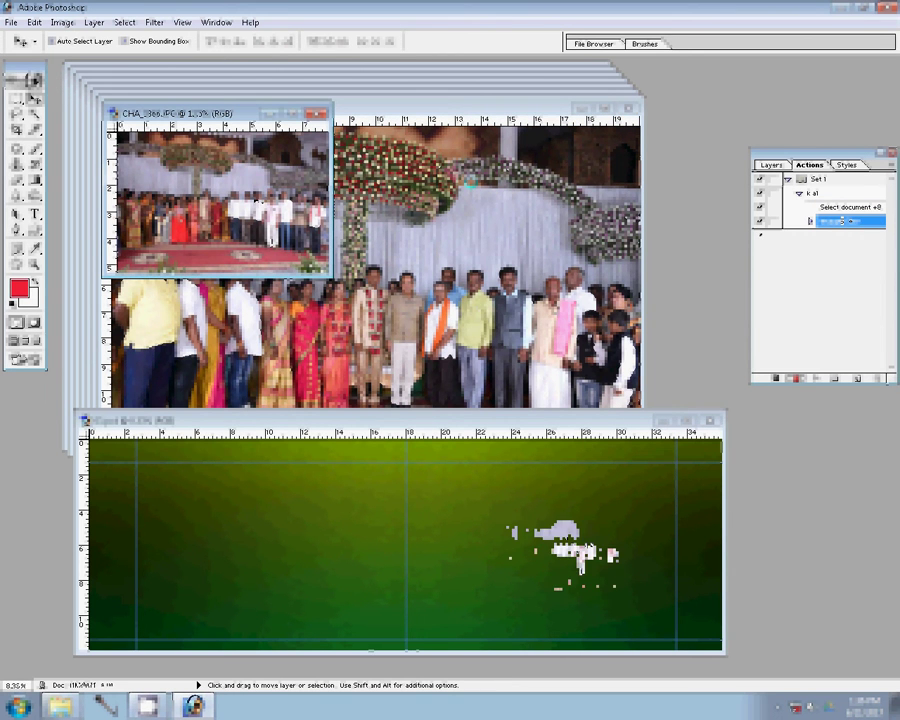
left_click_drag(573, 548, 630, 572)
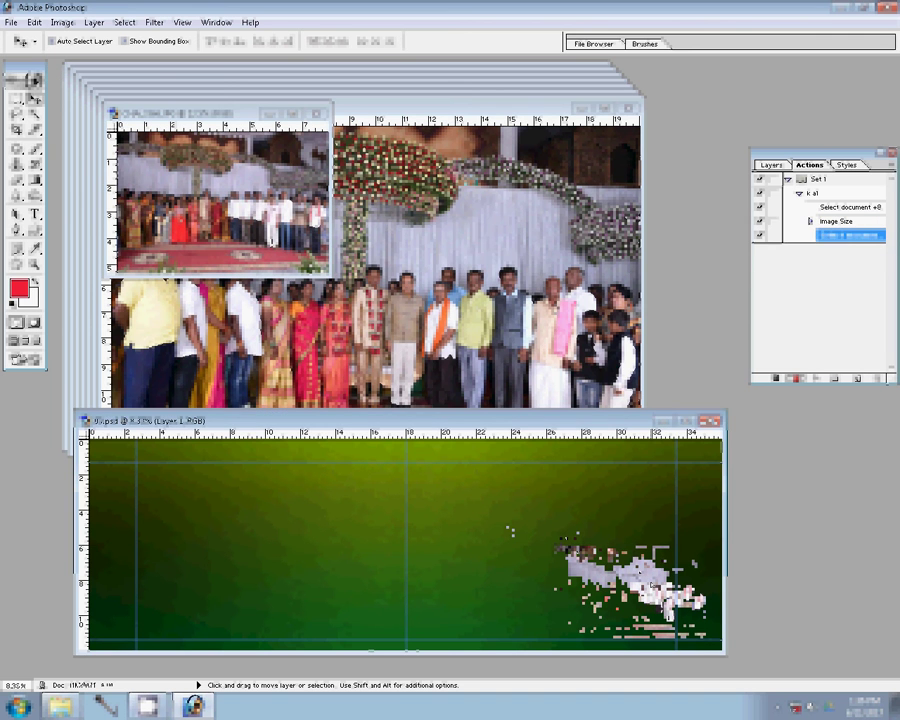
left_click(318, 114)
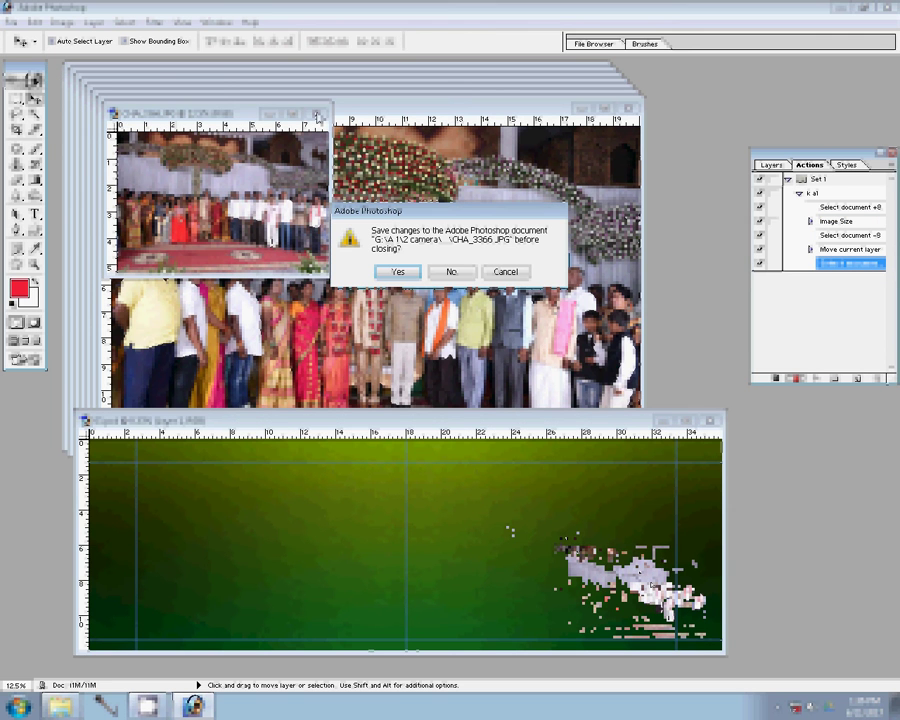
left_click(452, 273)
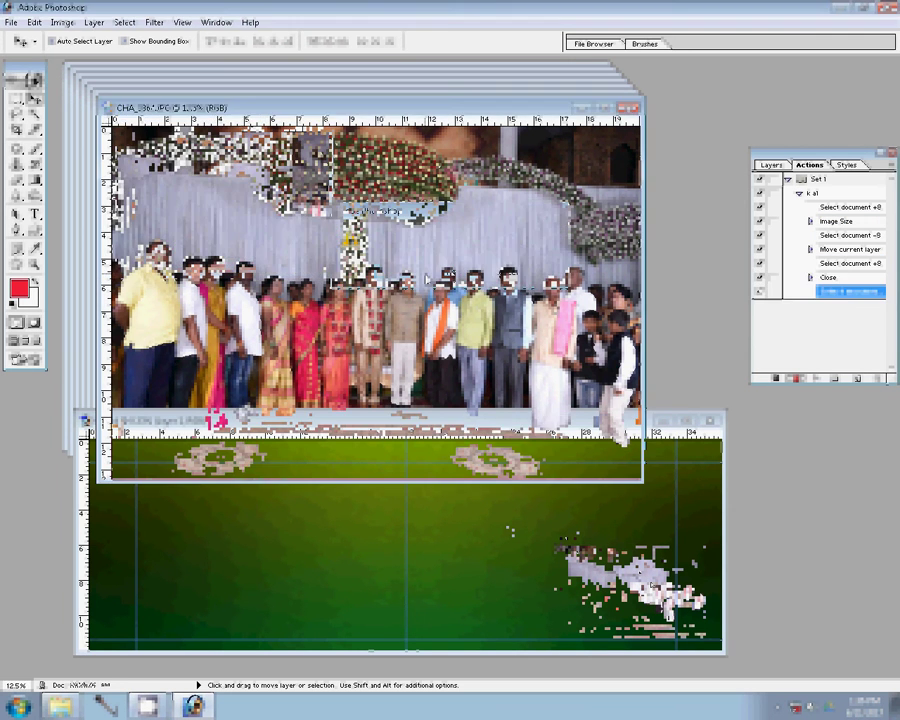
Resize the next wedding photo to an 8-inch width
left_click(60, 24)
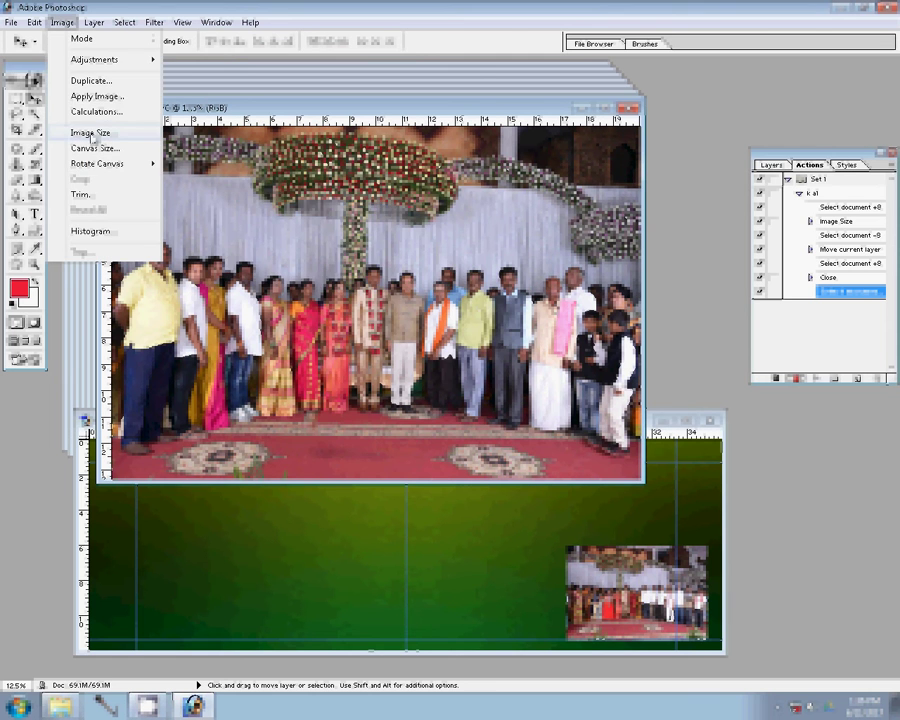
left_click(91, 133)
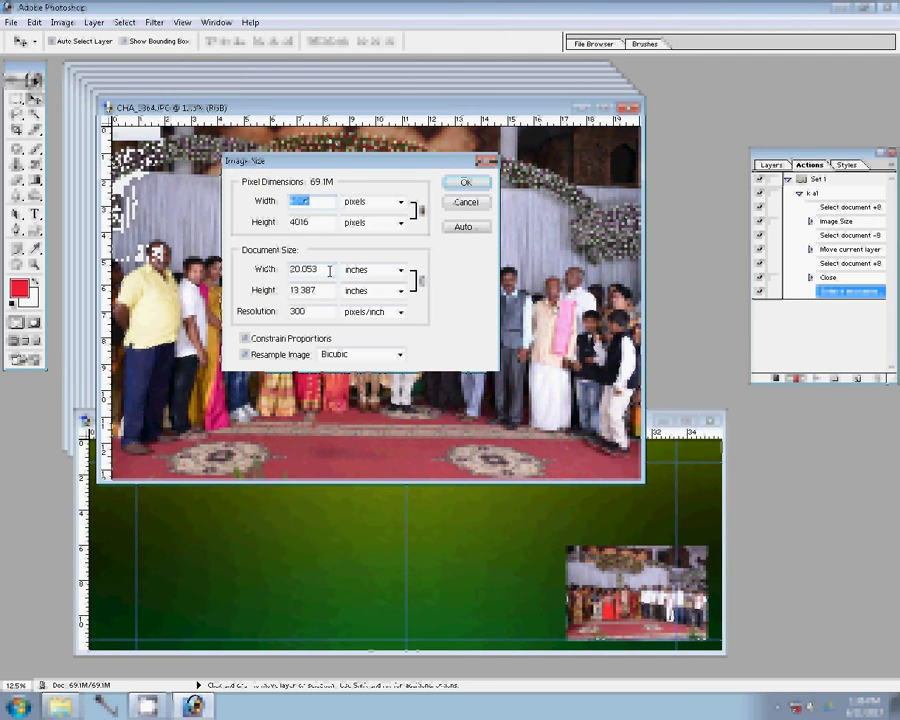
double_click(329, 270)
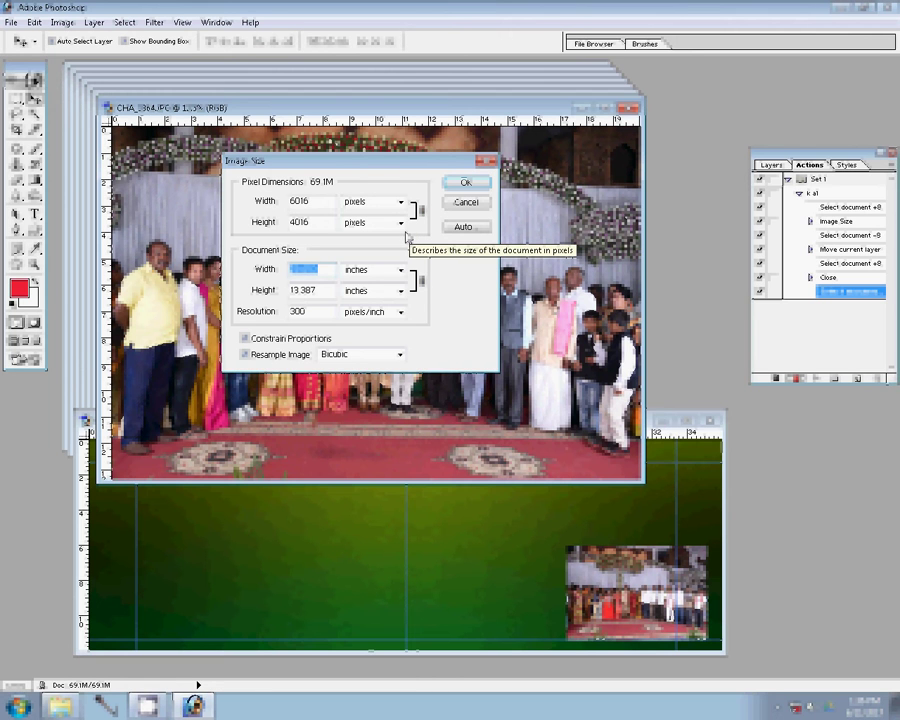
type("8")
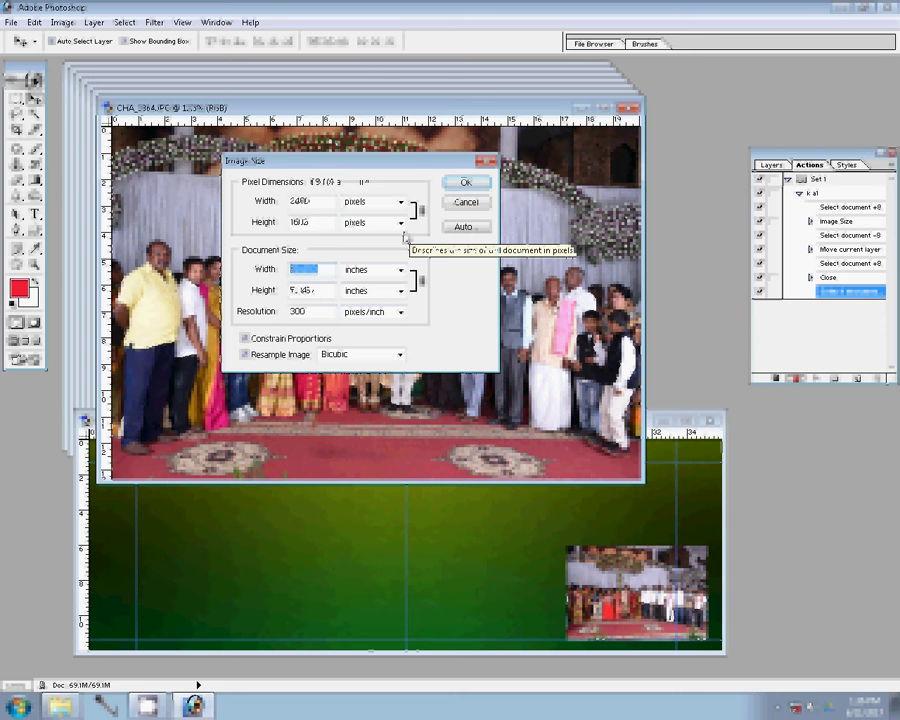
left_click(462, 184)
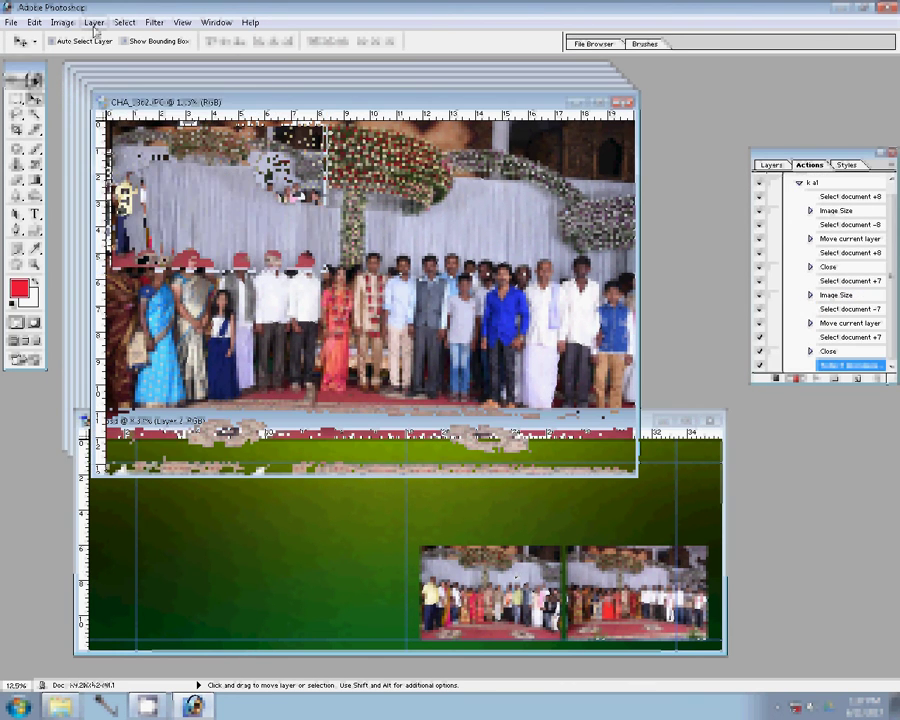
Resize the following photo to a 2400-pixel width
left_click(62, 22)
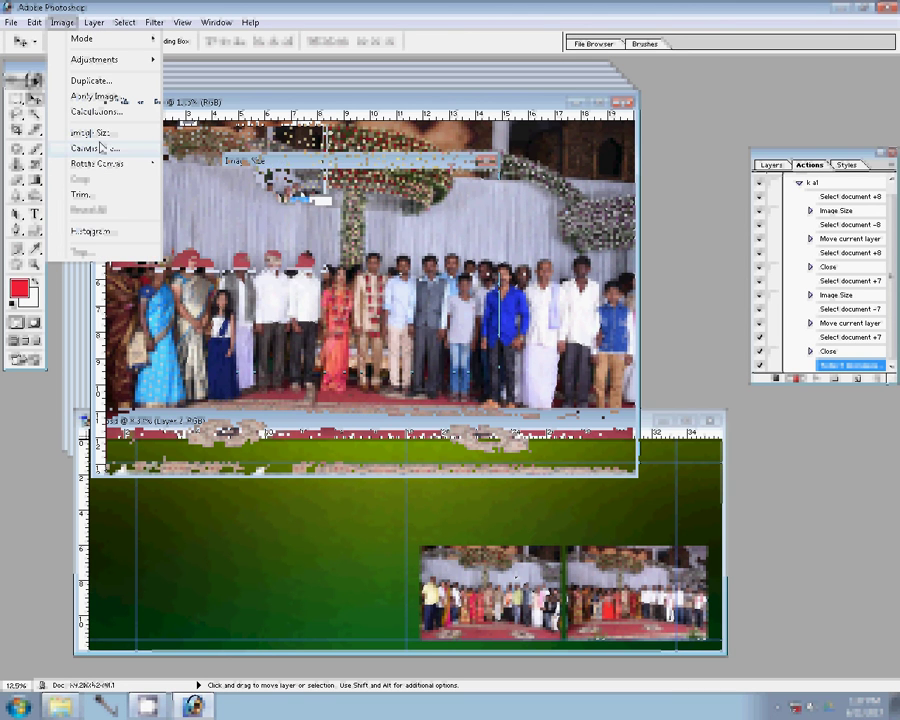
left_click(90, 132)
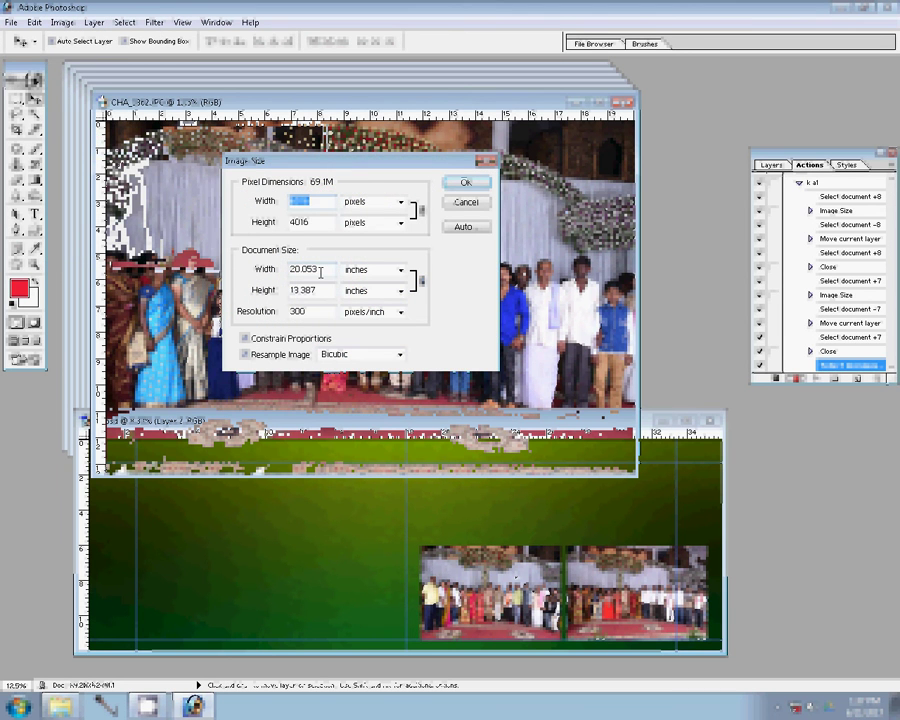
type("2400")
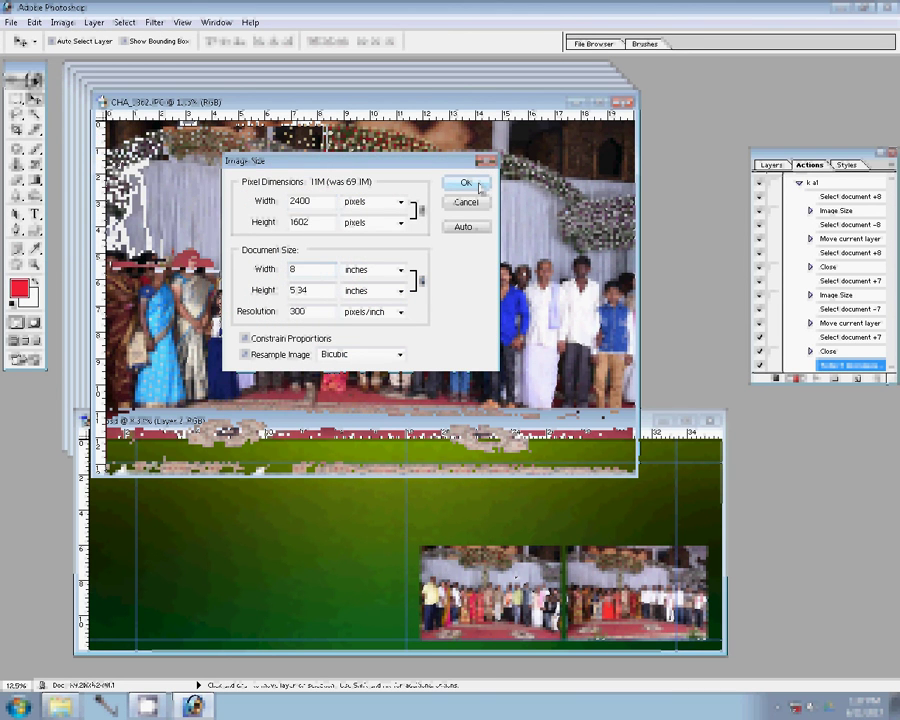
left_click(466, 183)
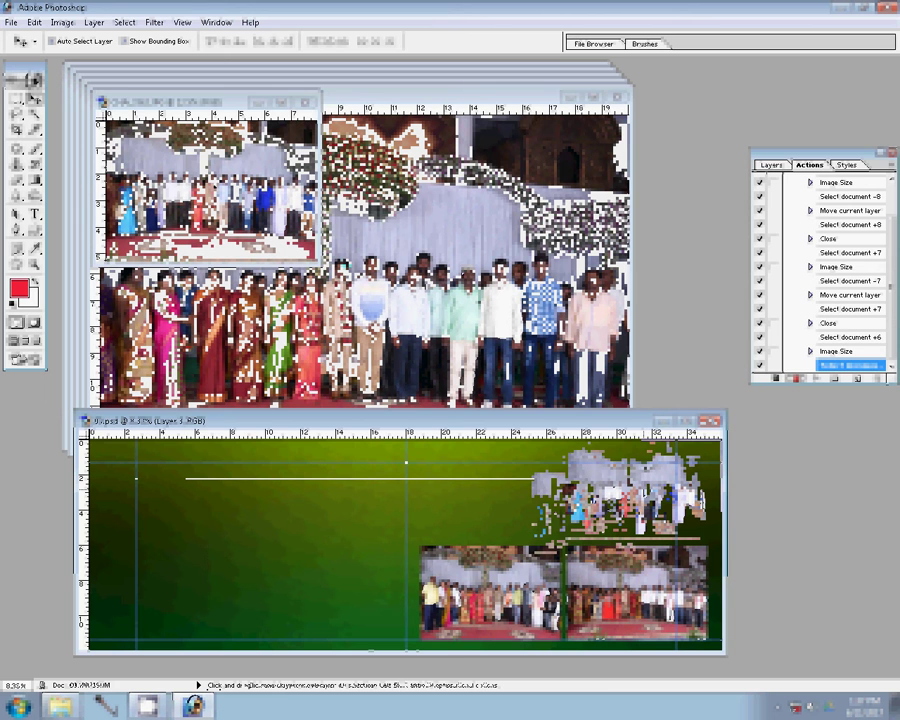
Close the placed photo without saving and apply the 8-inch Image Size to the next one
left_click(434, 271)
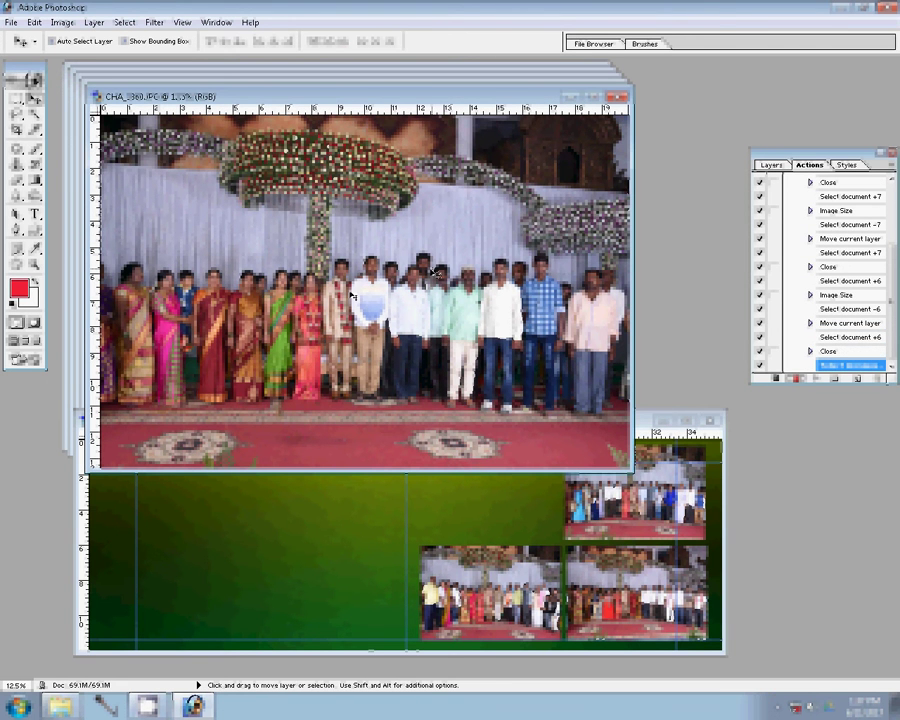
left_click(62, 22)
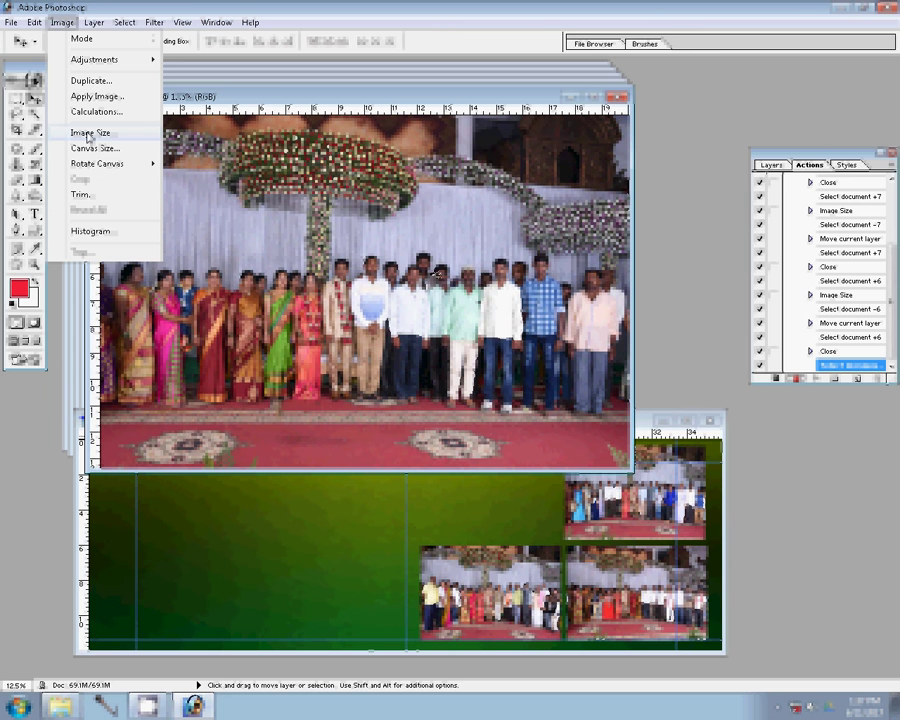
left_click(89, 134)
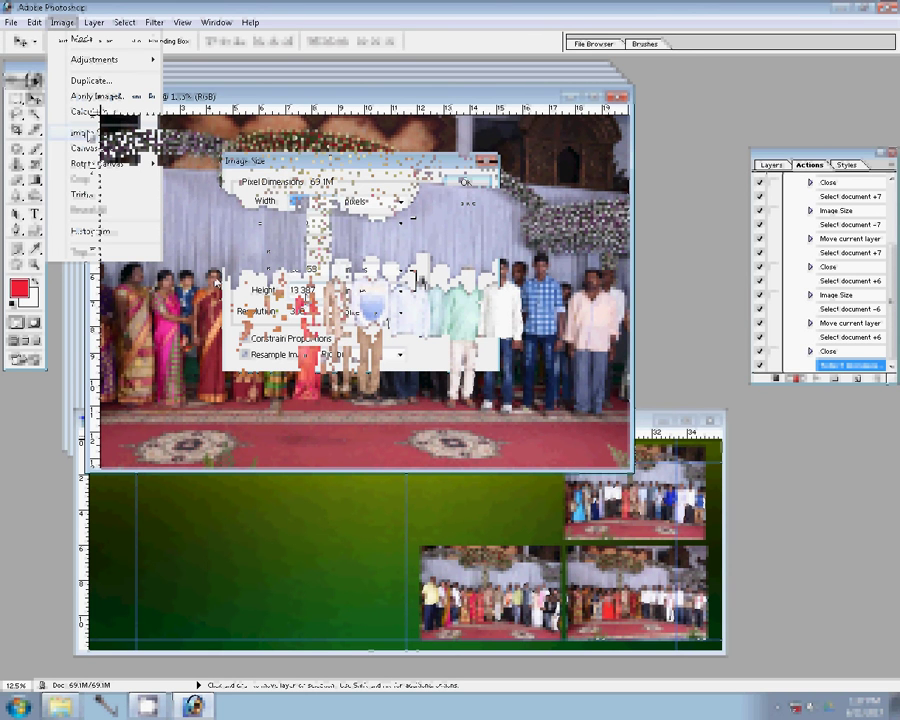
type("2400")
left_click(462, 182)
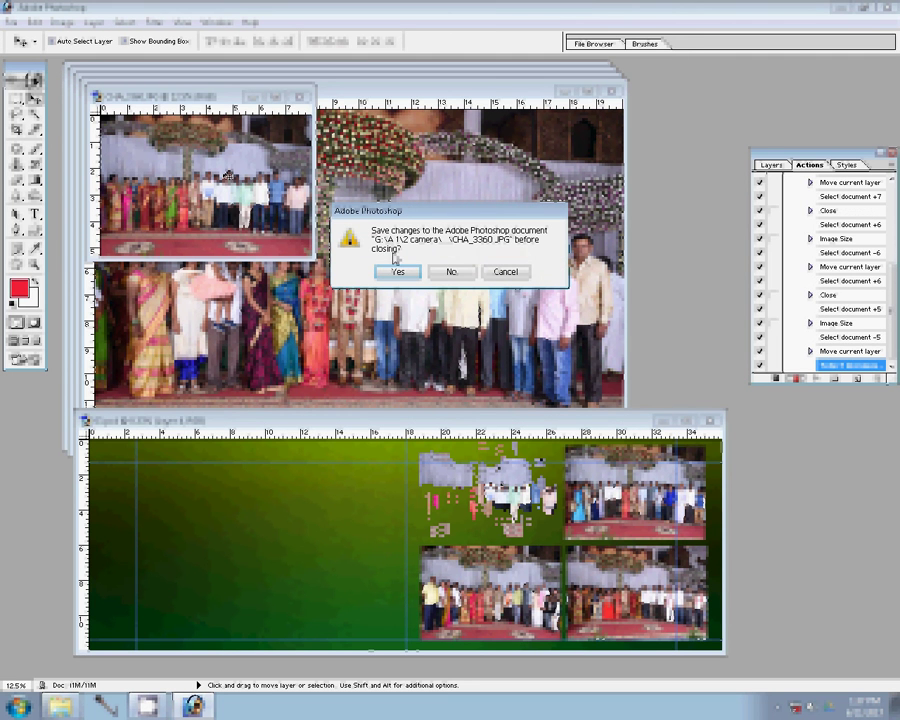
Discard the next placed photo unsaved and resize another photo to album size
left_click(452, 272)
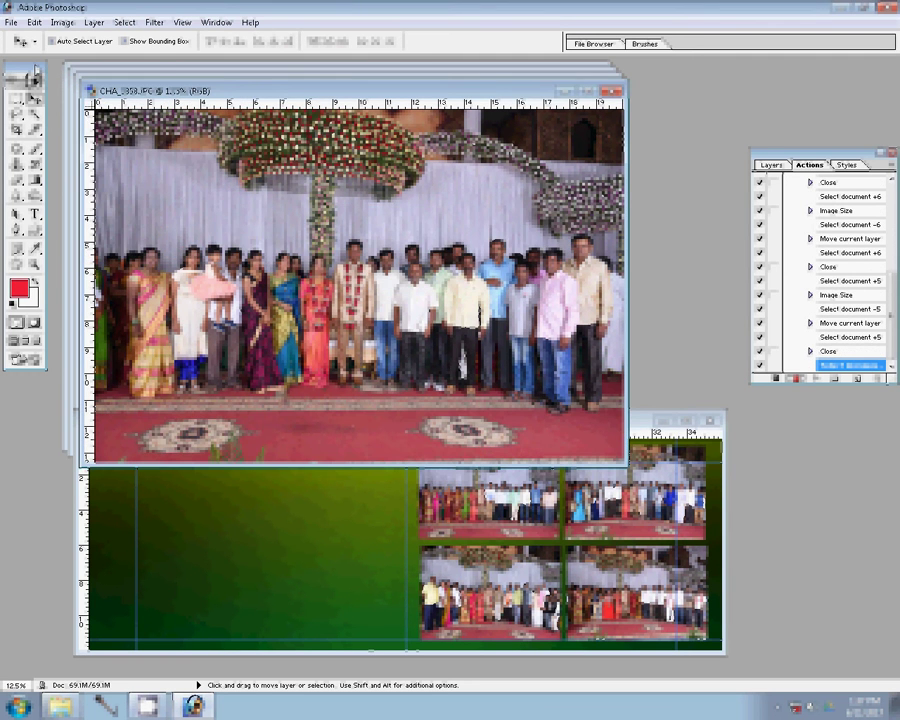
left_click(62, 22)
left_click(93, 133)
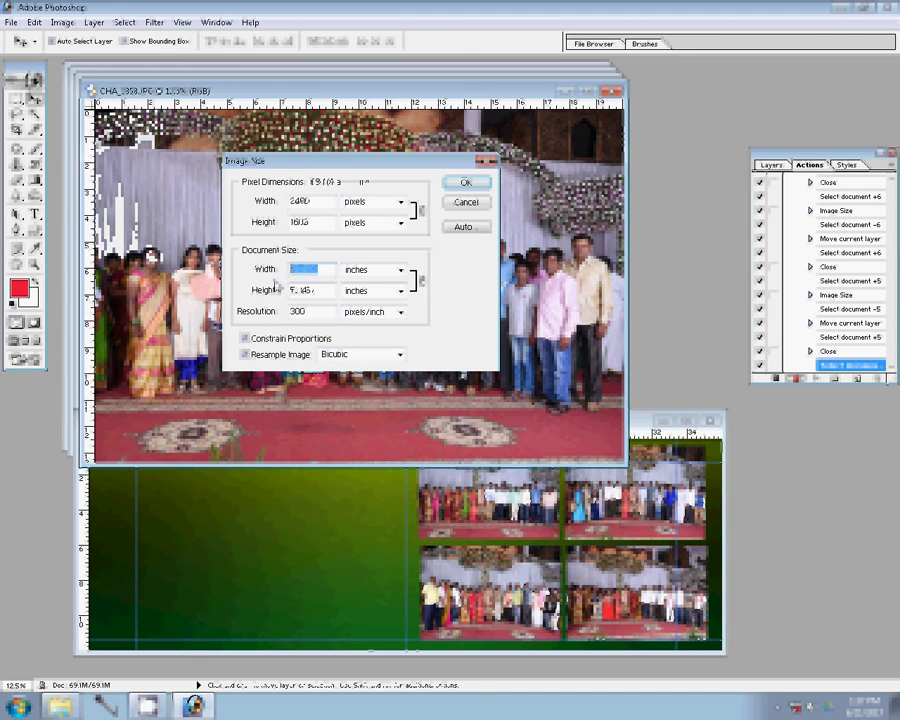
left_click(467, 186)
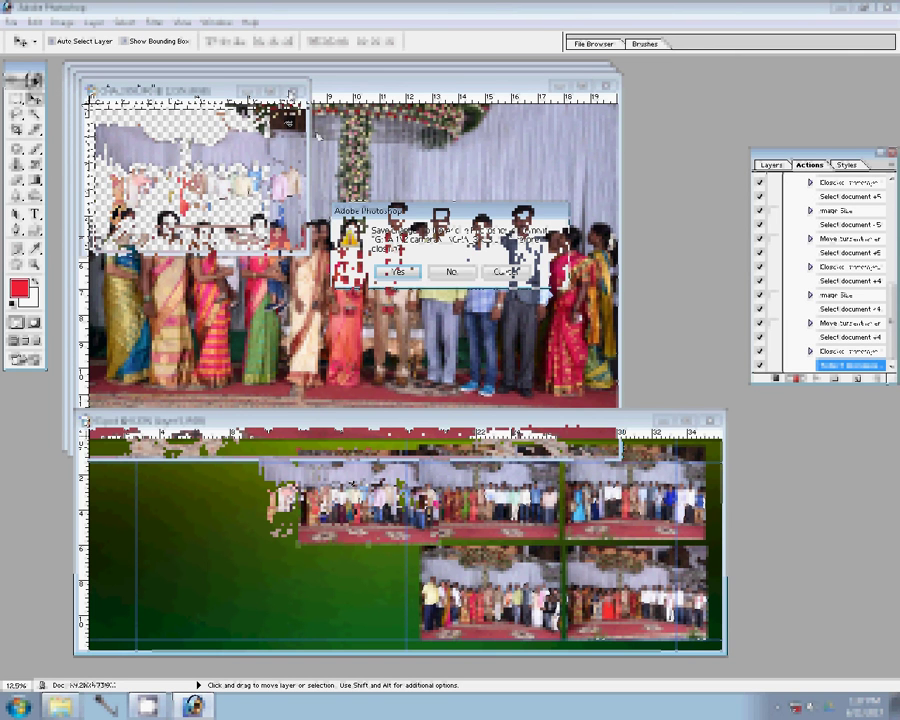
Close the last placed photo unsaved and resize the next one to 8 inches wide
key("n")
left_click(60, 22)
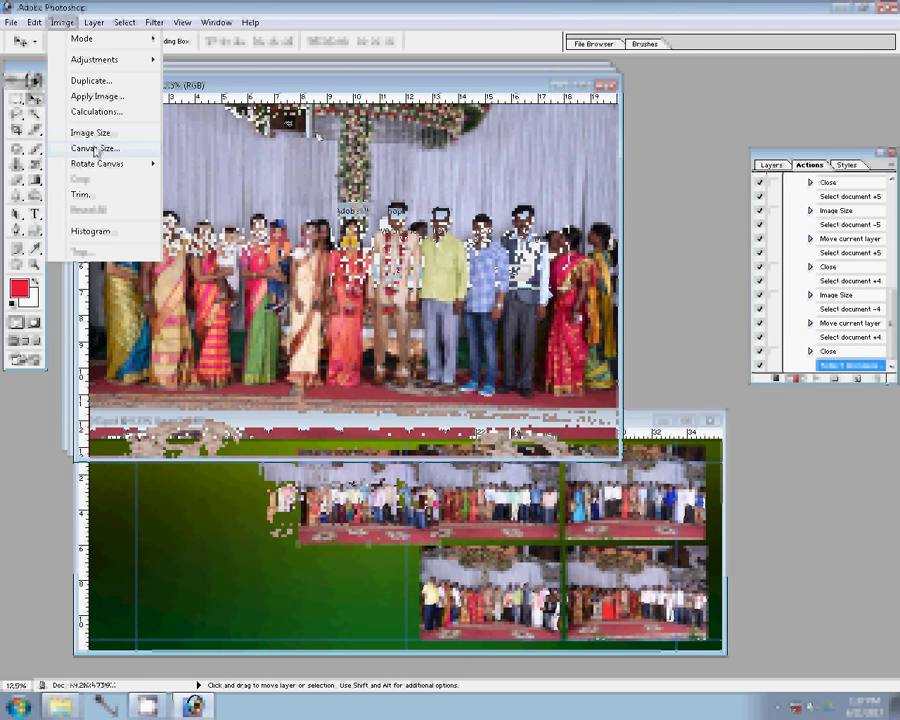
left_click(95, 134)
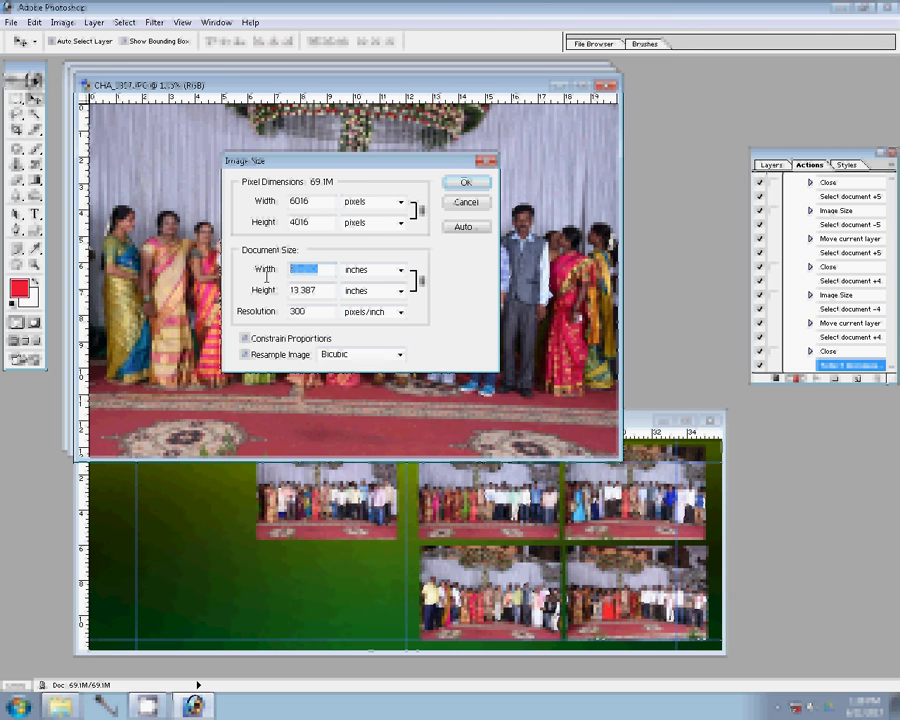
type("8")
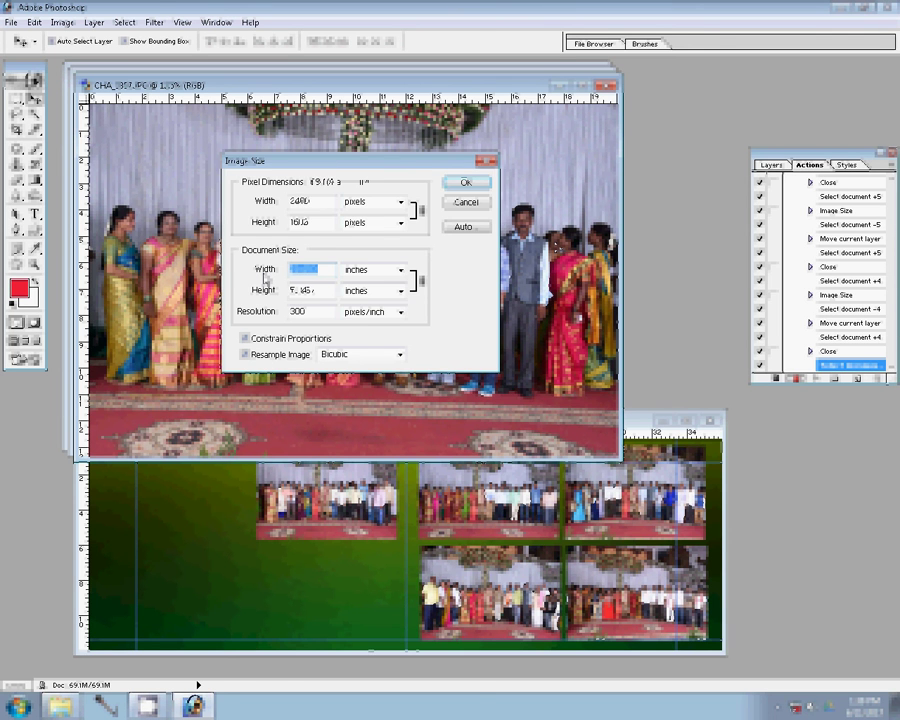
left_click(474, 187)
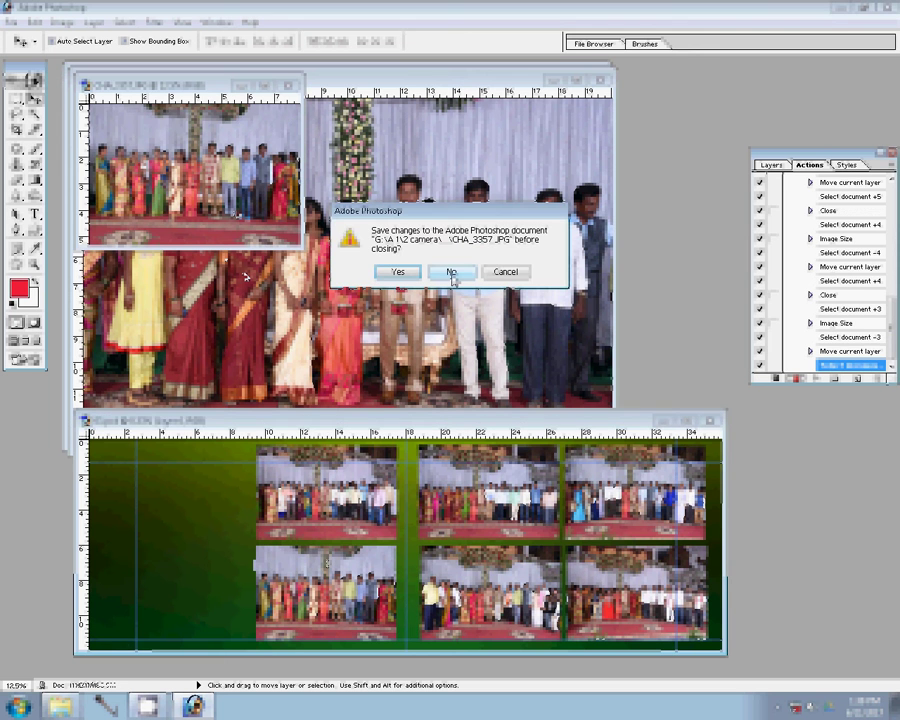
Discard the following used photo and resize another to 8 inches wide
left_click(451, 275)
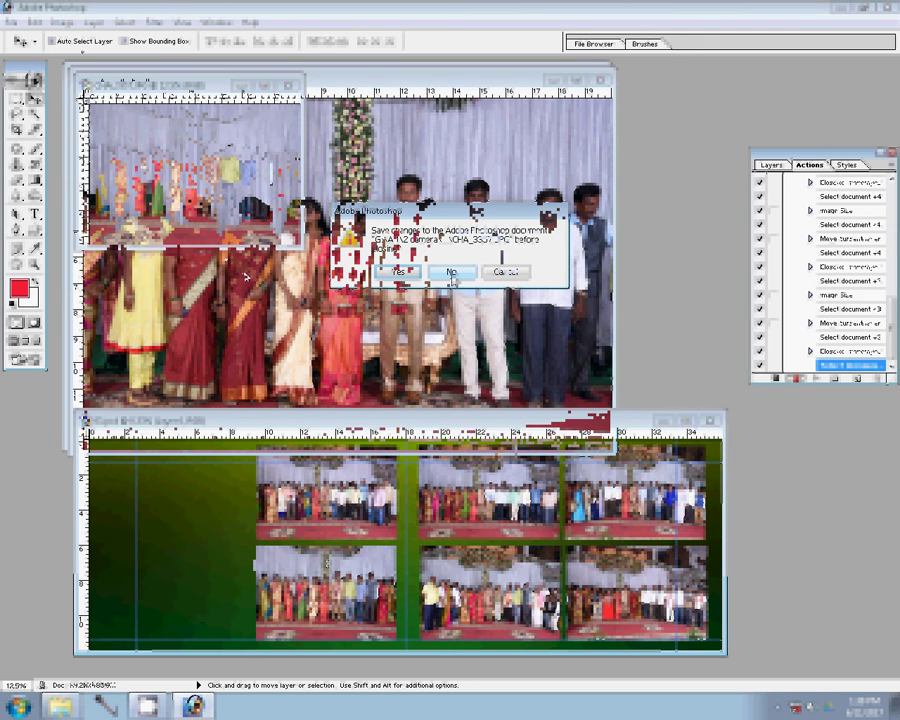
left_click(58, 23)
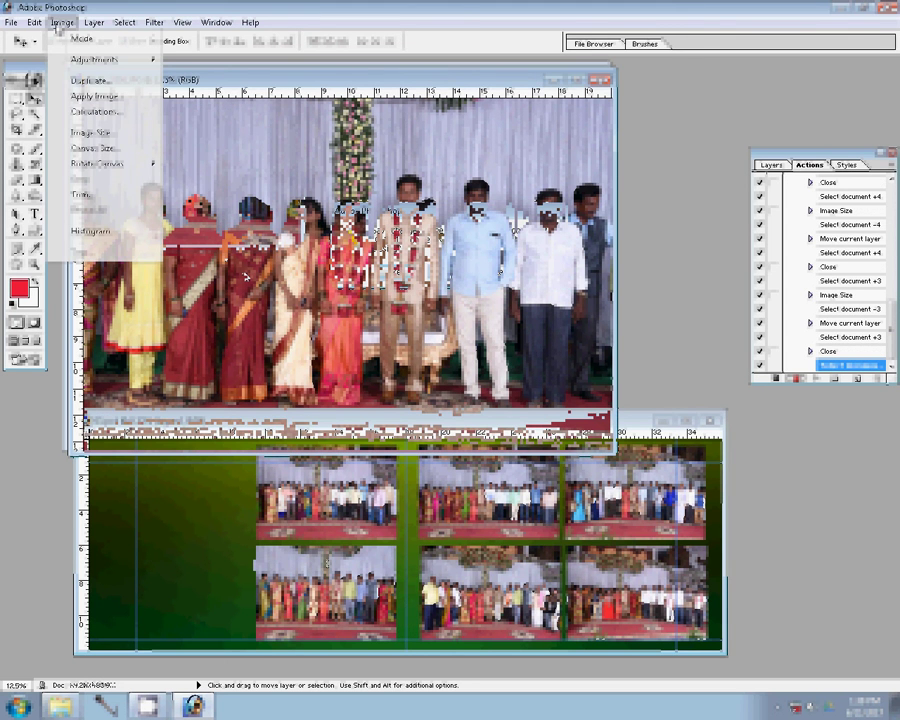
left_click(90, 132)
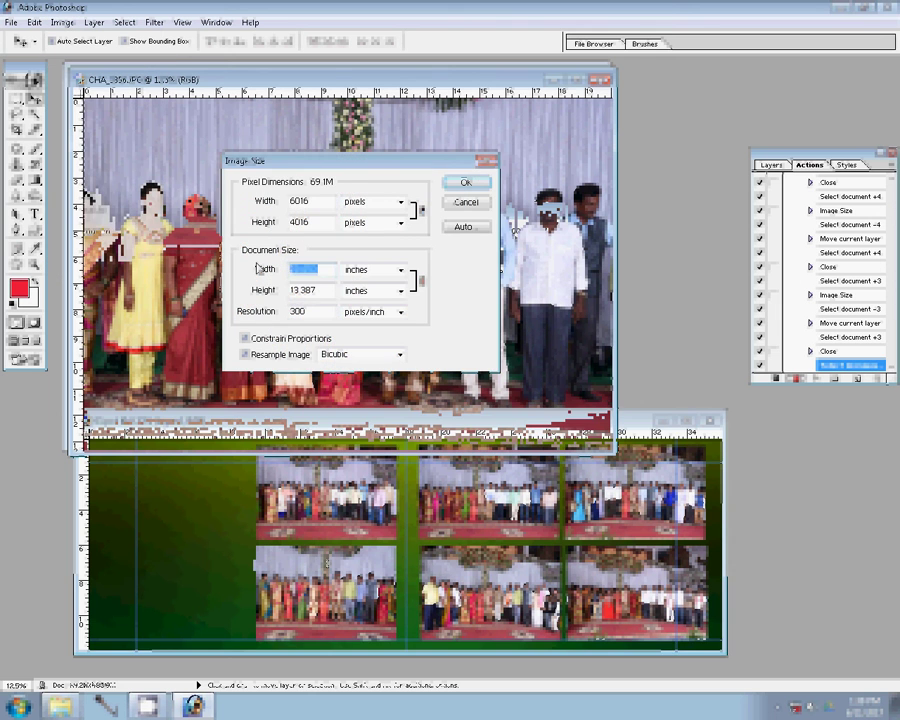
type("8")
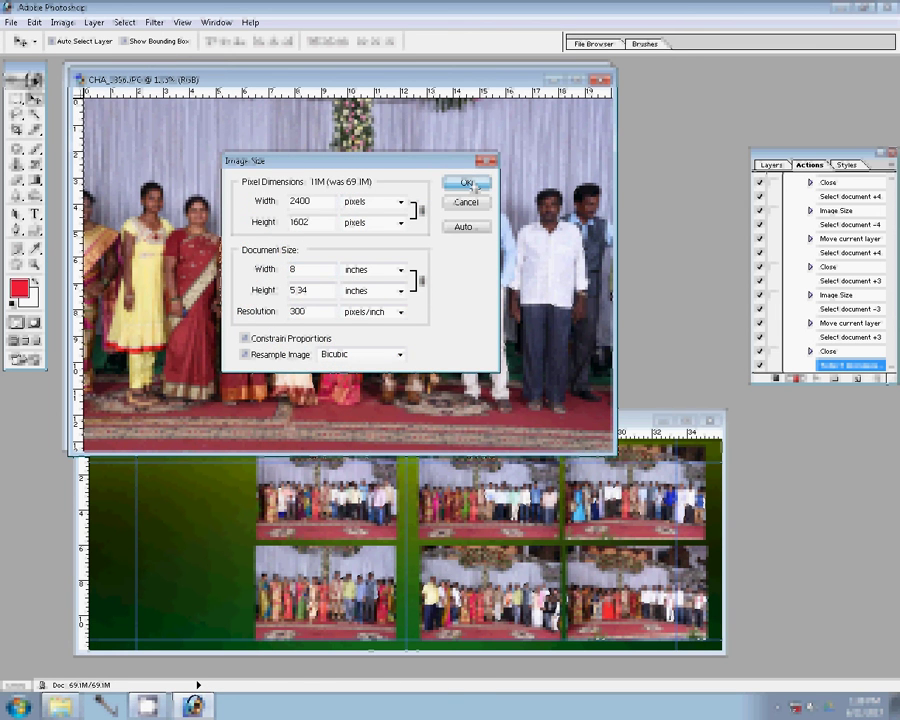
left_click(474, 187)
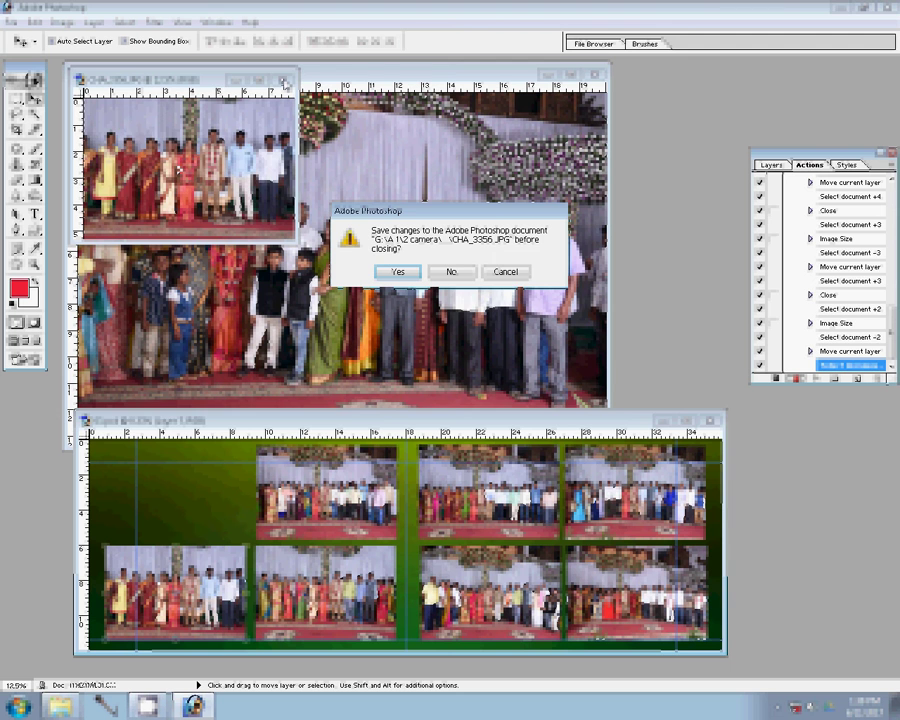
Close the next used photo unsaved and resize the final photo to 8 inches wide
left_click(405, 270)
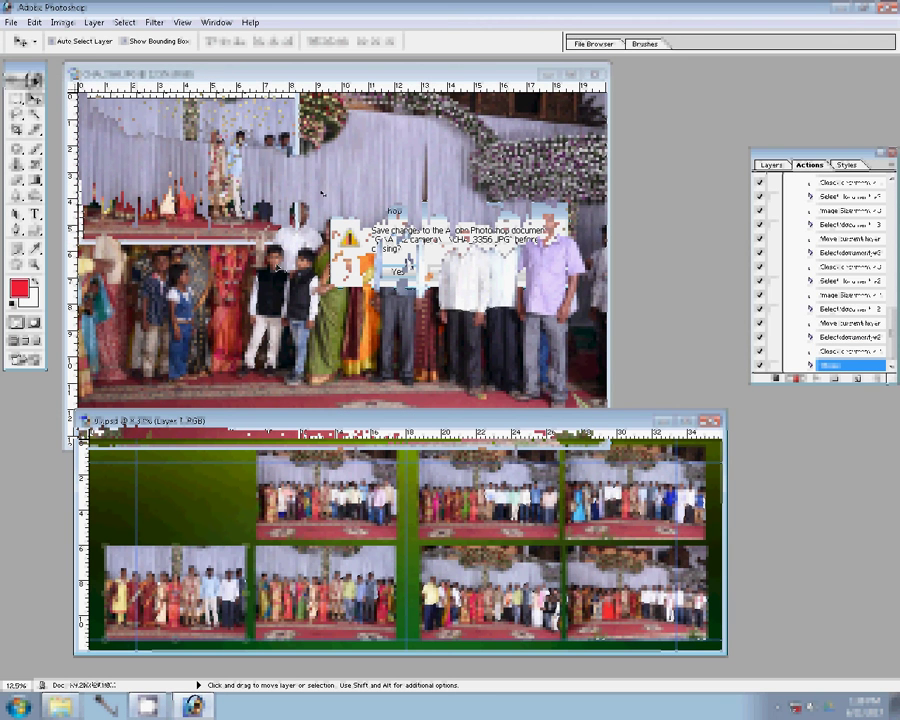
left_click(62, 22)
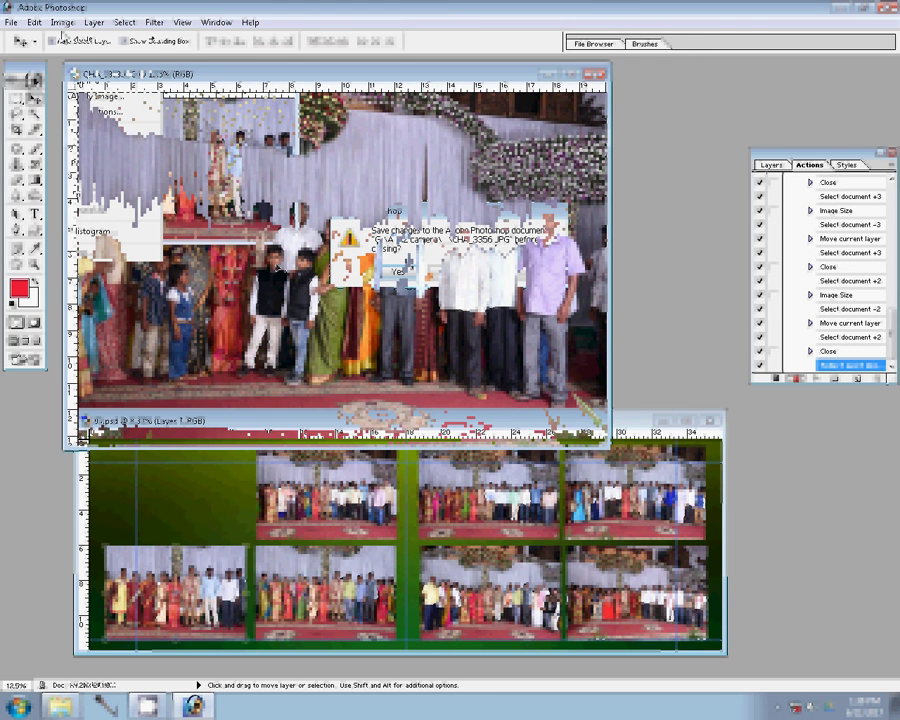
left_click(92, 133)
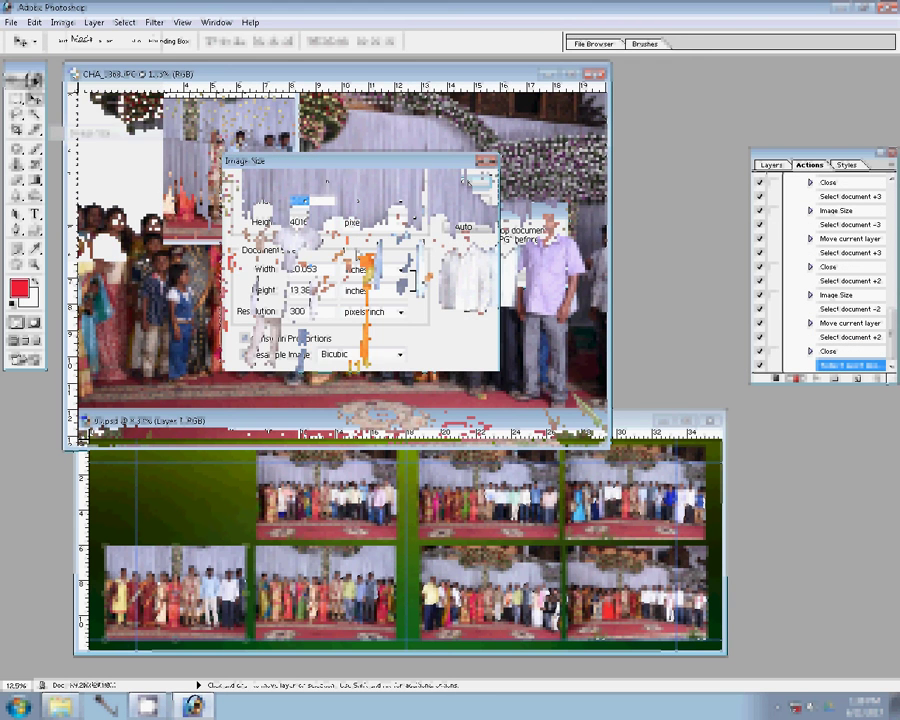
double_click(300, 269)
type("8")
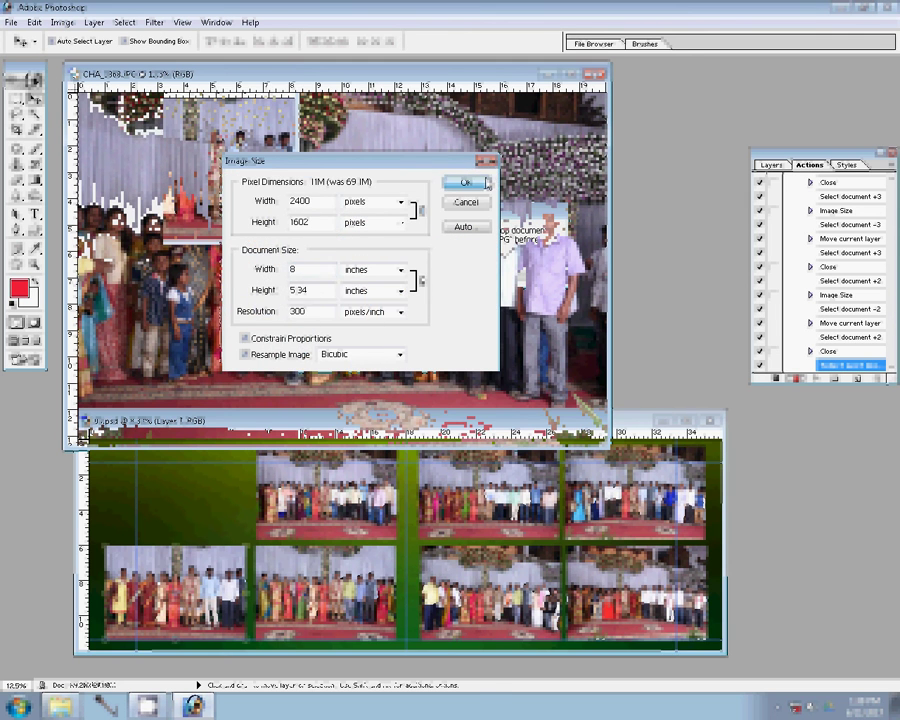
left_click(487, 183)
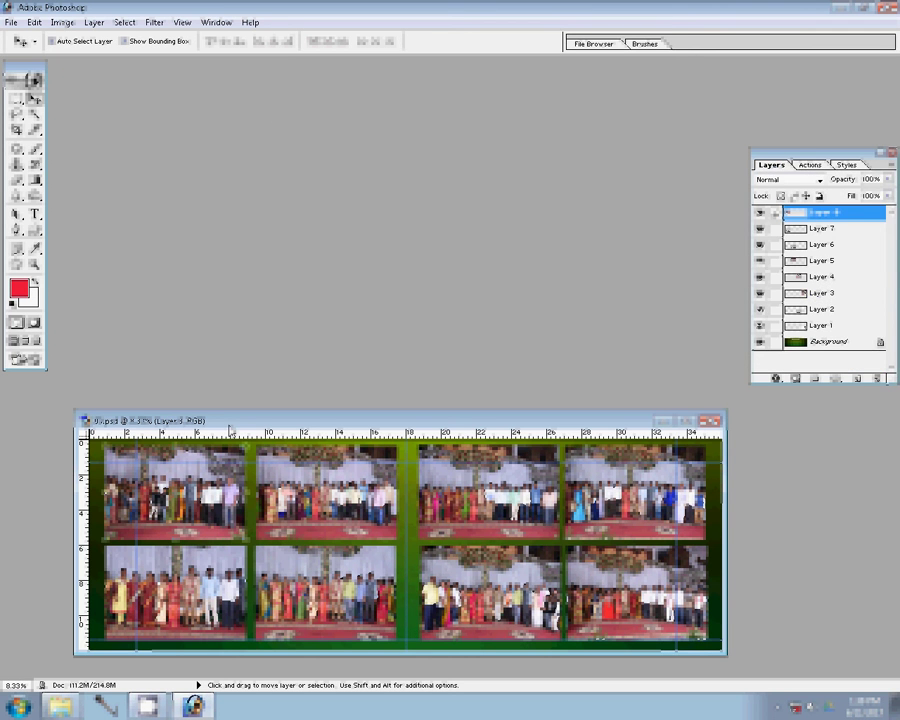
Merge the photo layers down repeatedly (Ctrl+E) until only Layer 1 and Background remain
left_click(94, 22)
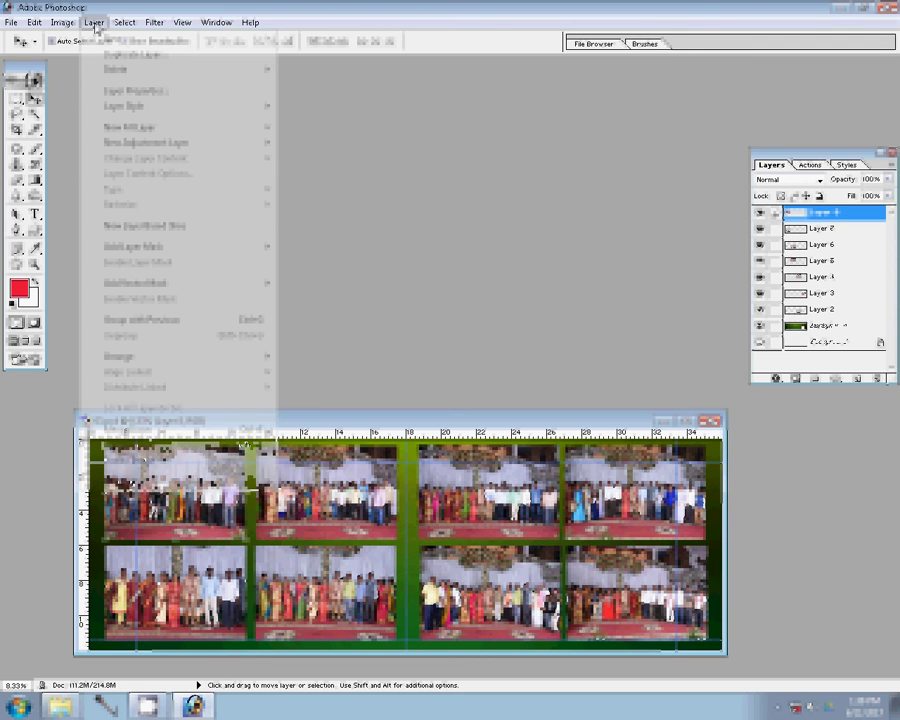
left_click(150, 430)
left_click(151, 432)
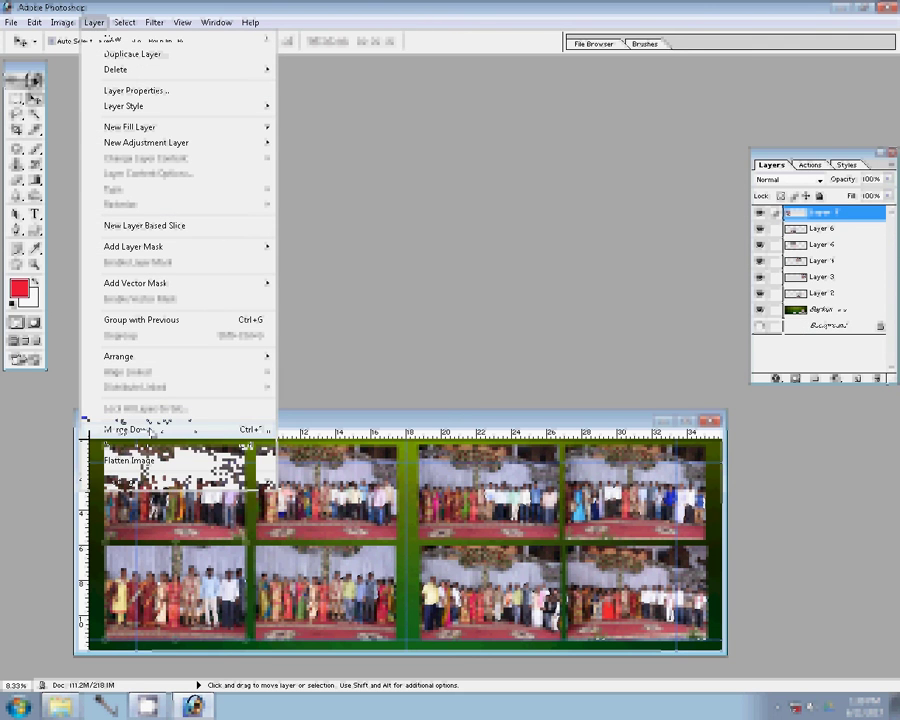
left_click(93, 22)
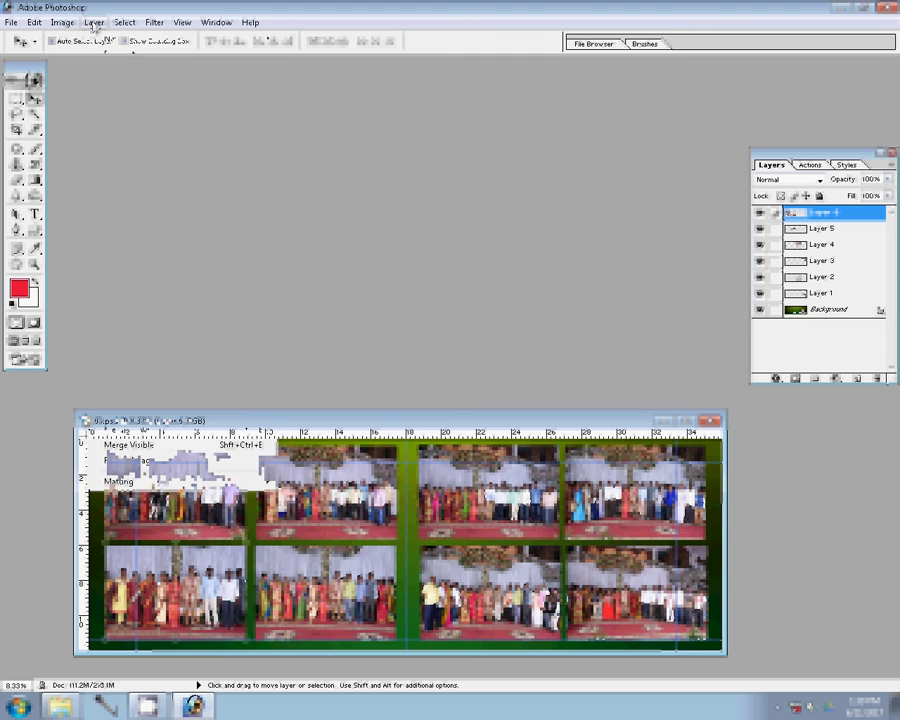
key("ctrl+e")
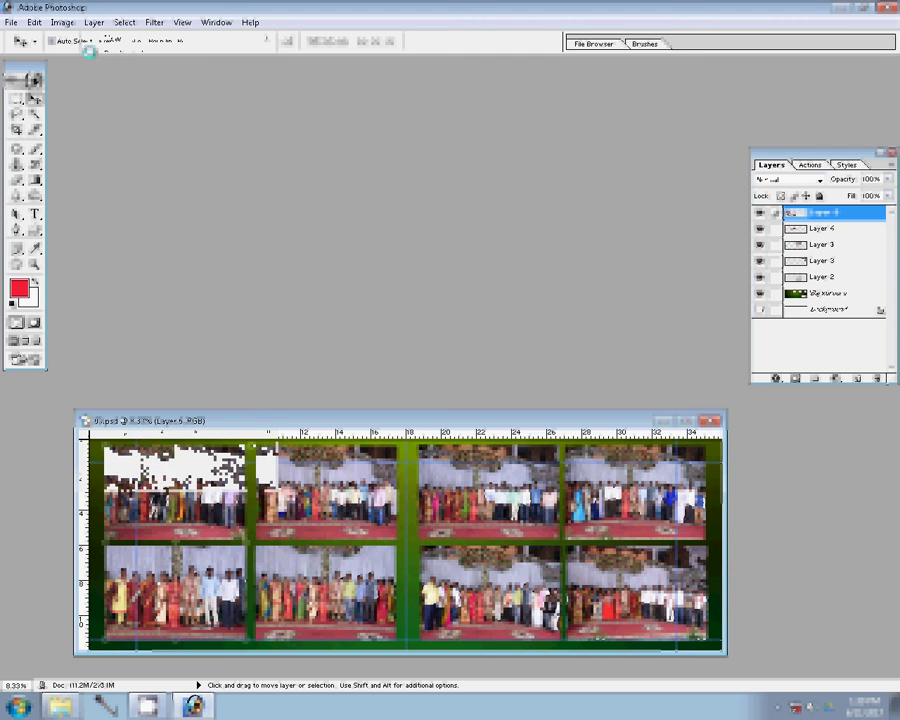
left_click(92, 22)
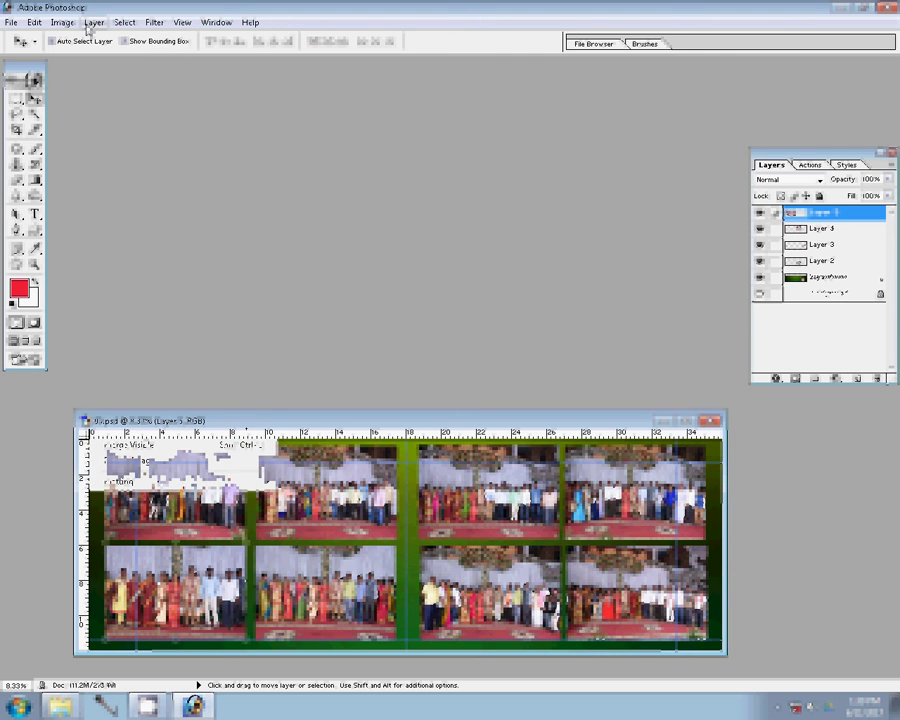
key("ctrl+e")
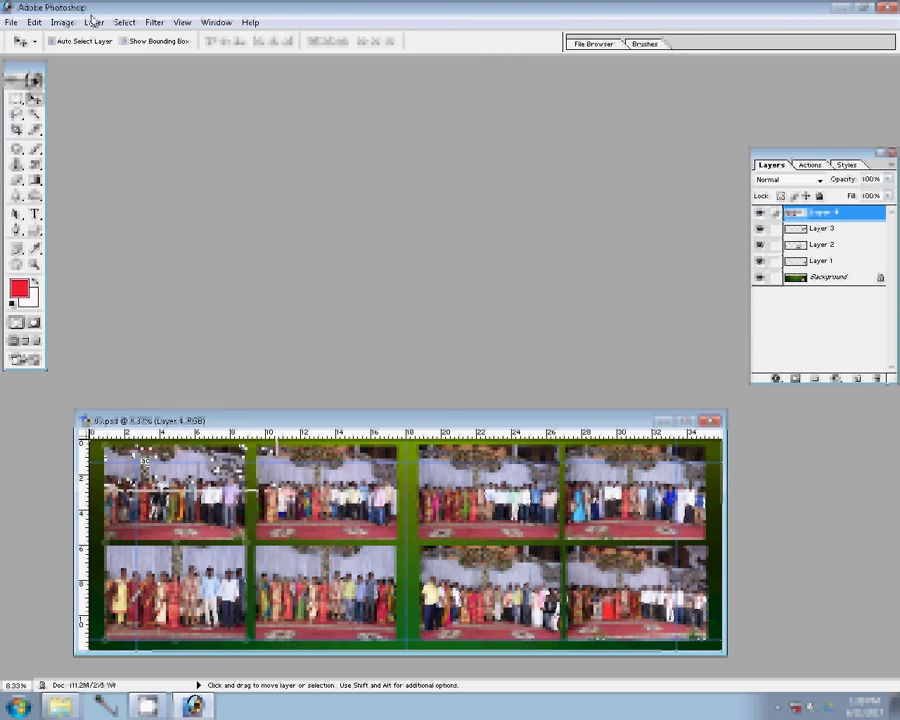
left_click(92, 22)
key("ctrl+e")
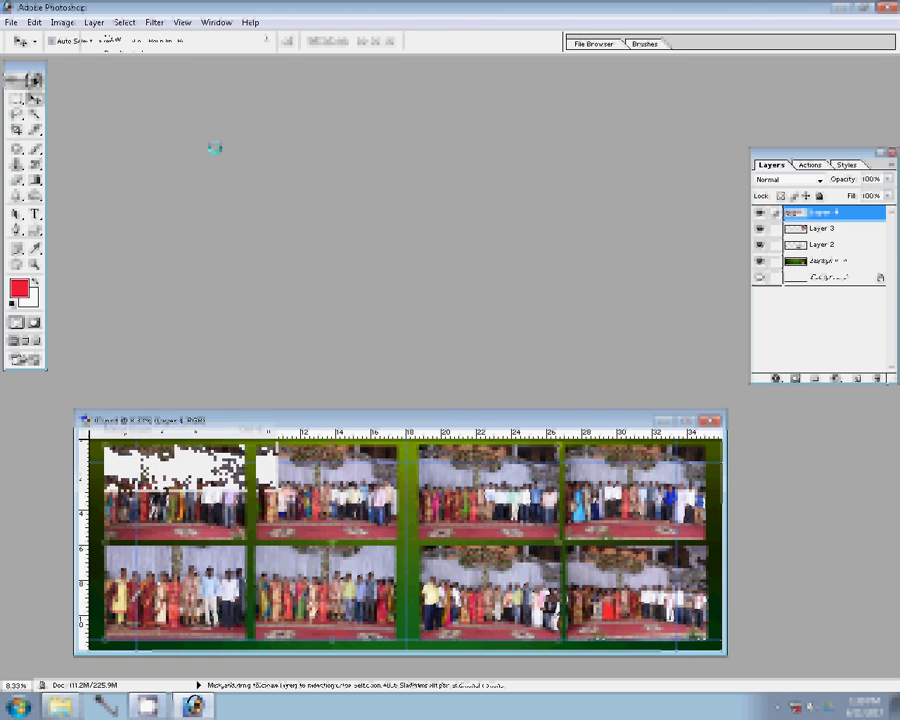
left_click(96, 23)
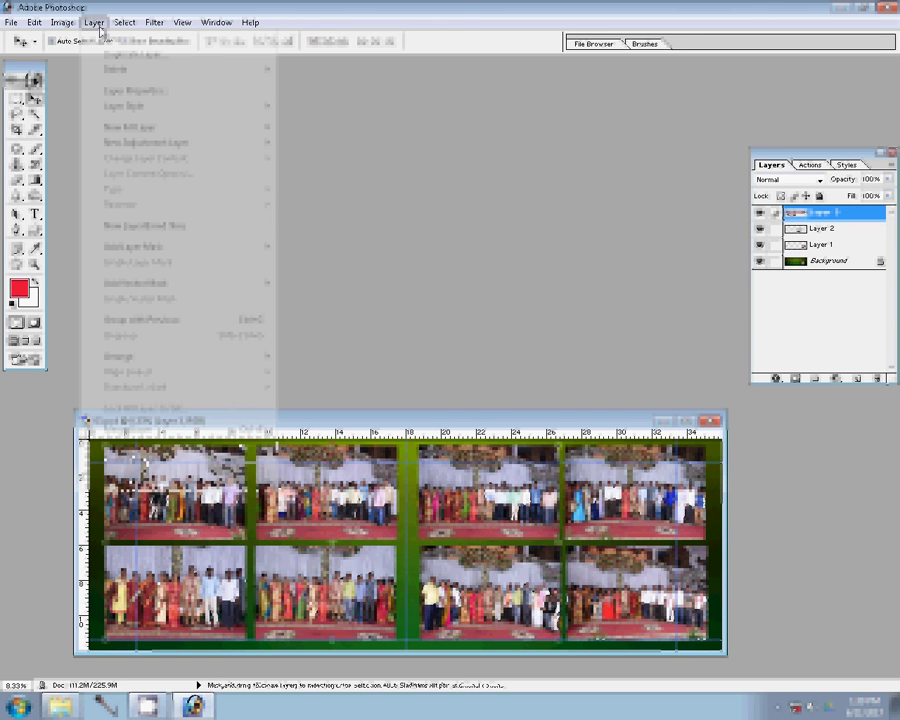
key("ctrl+e")
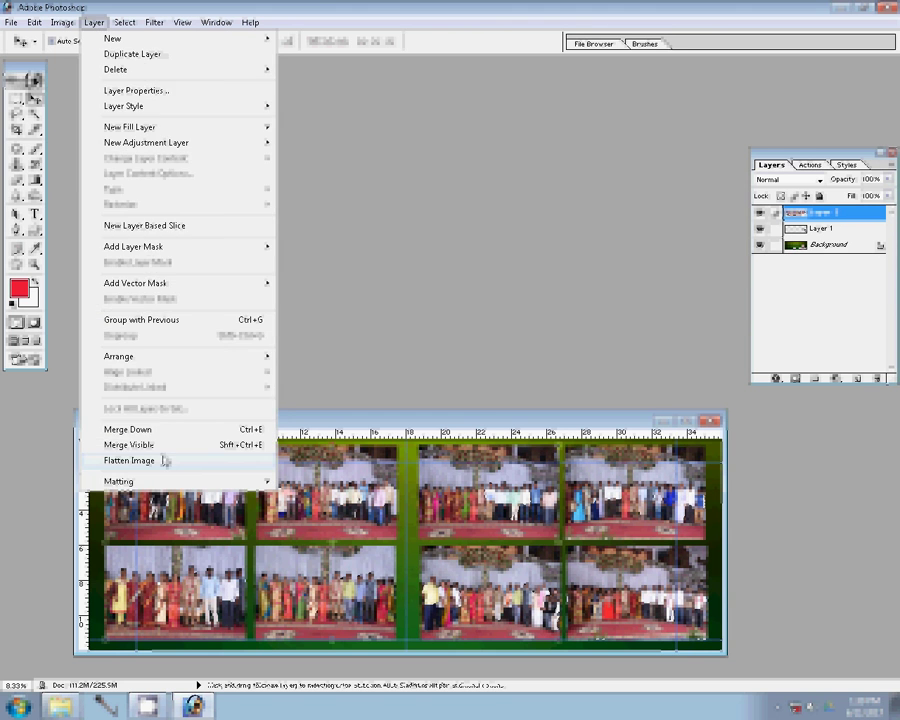
left_click(144, 430)
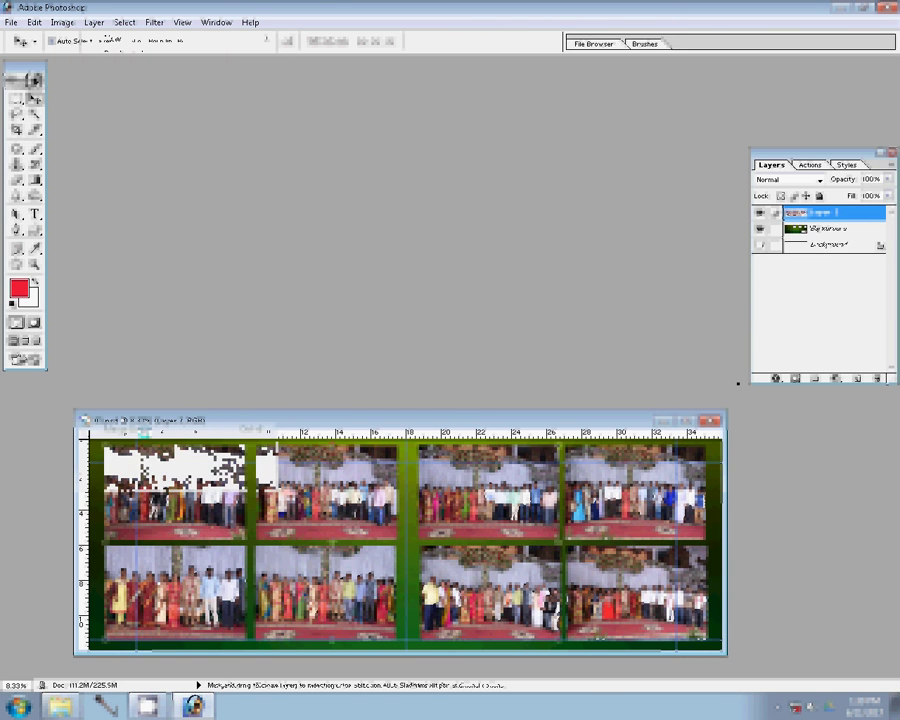
left_click(776, 379)
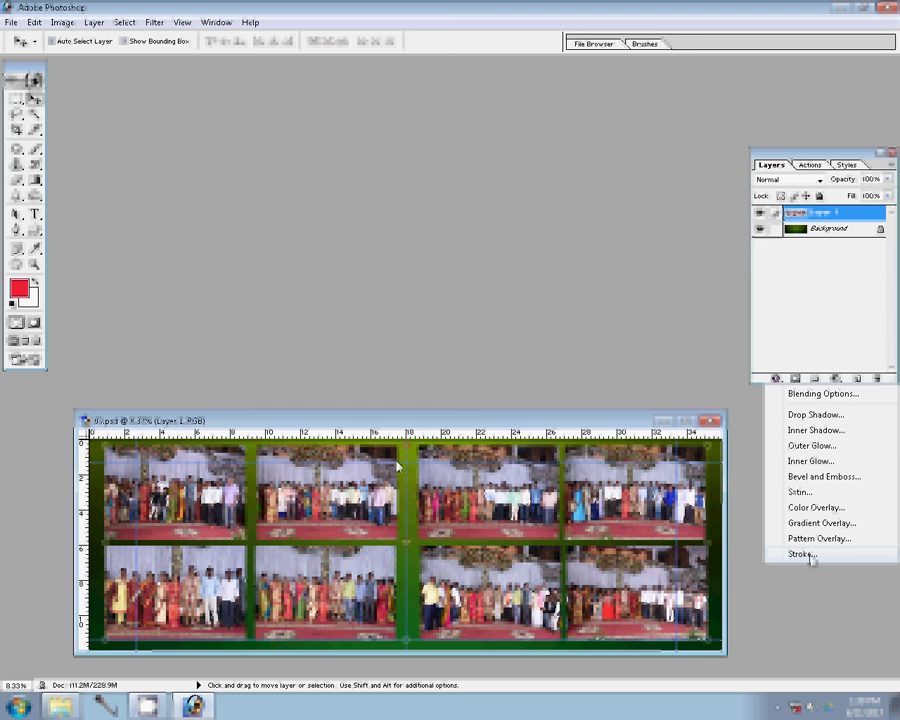
Add a 21 px outside Stroke with a grey textured pattern fill to the merged photo layer
left_click(802, 554)
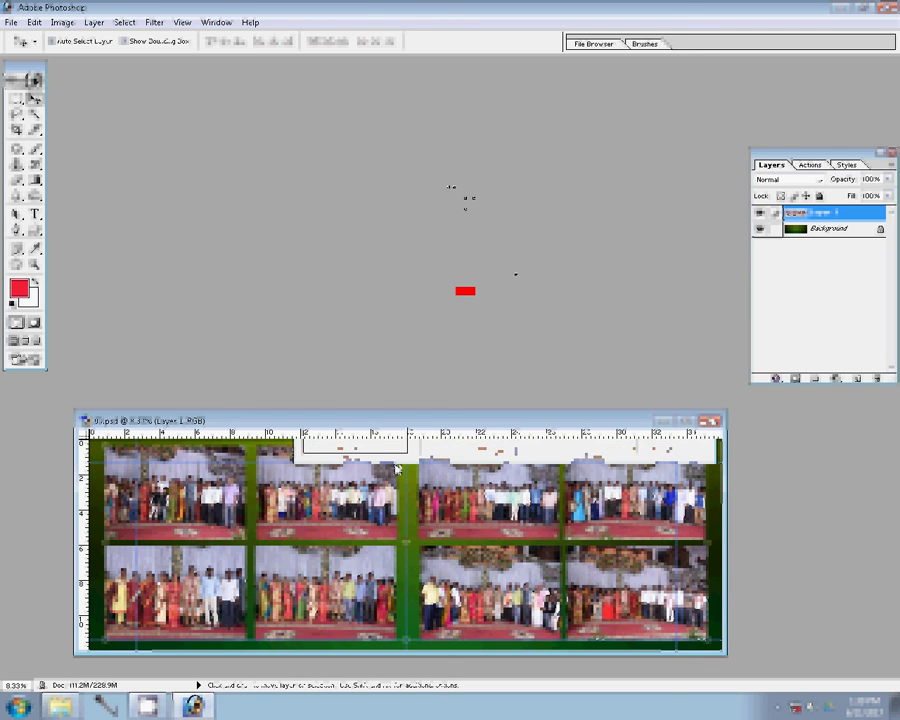
left_click(492, 273)
left_click(485, 301)
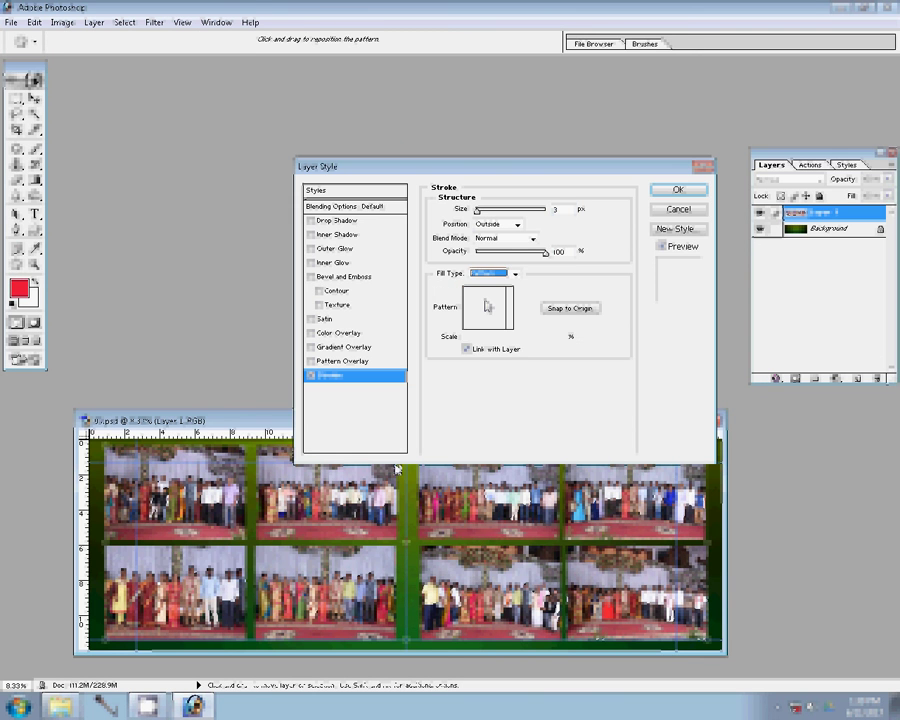
left_click(510, 308)
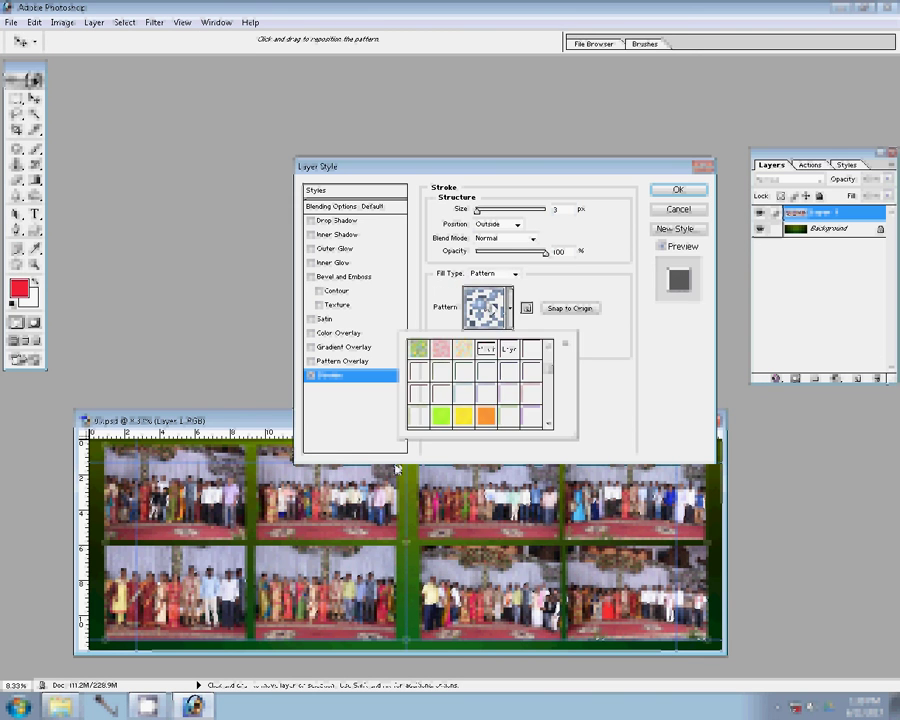
left_click(463, 370)
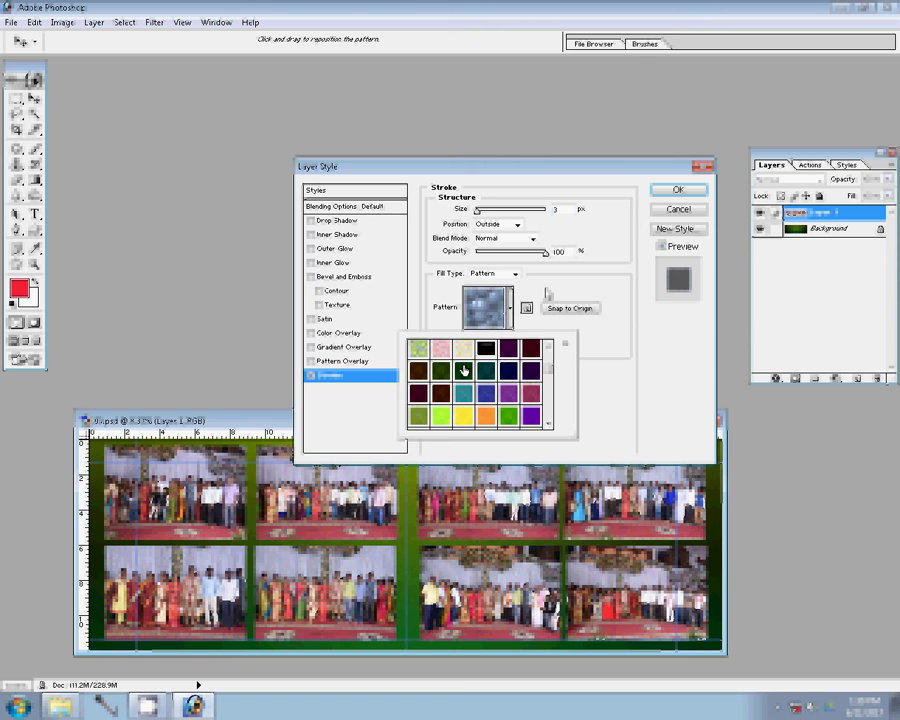
left_click(500, 315)
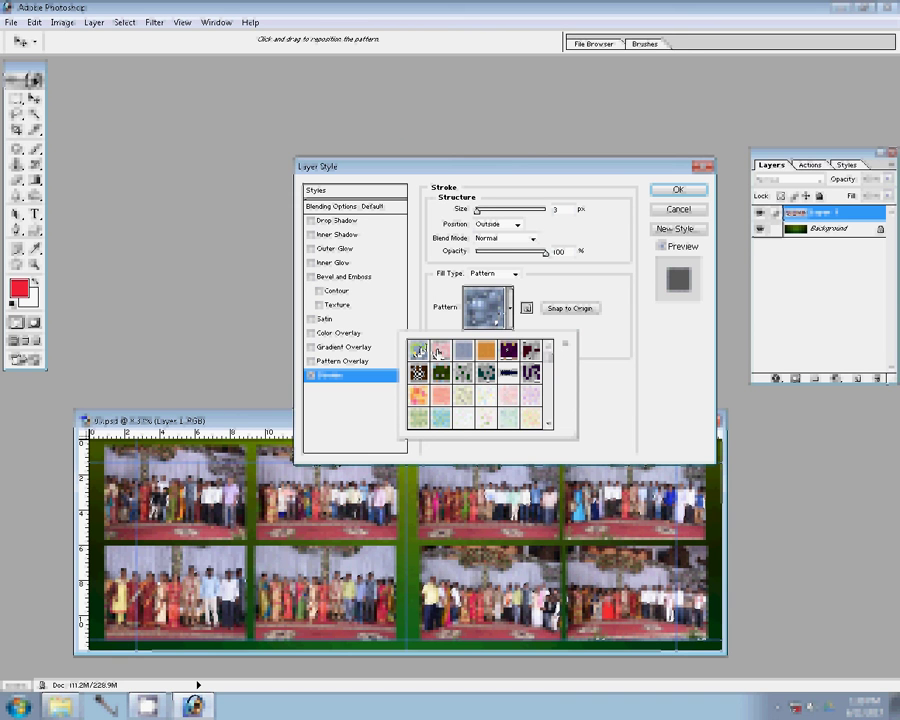
left_click(621, 210)
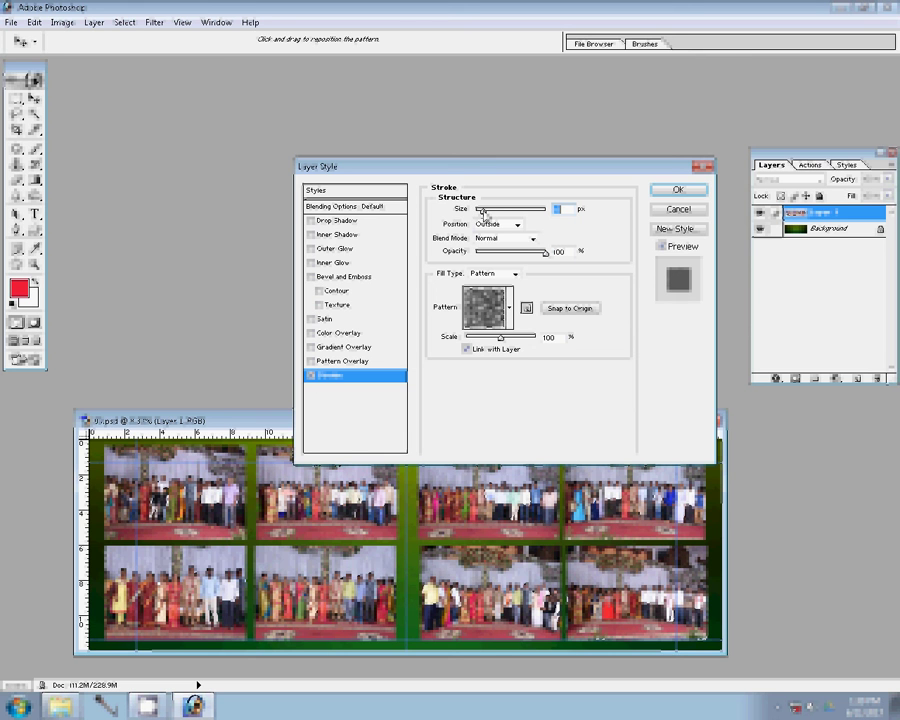
left_click_drag(479, 213, 485, 214)
left_click_drag(487, 214, 486, 214)
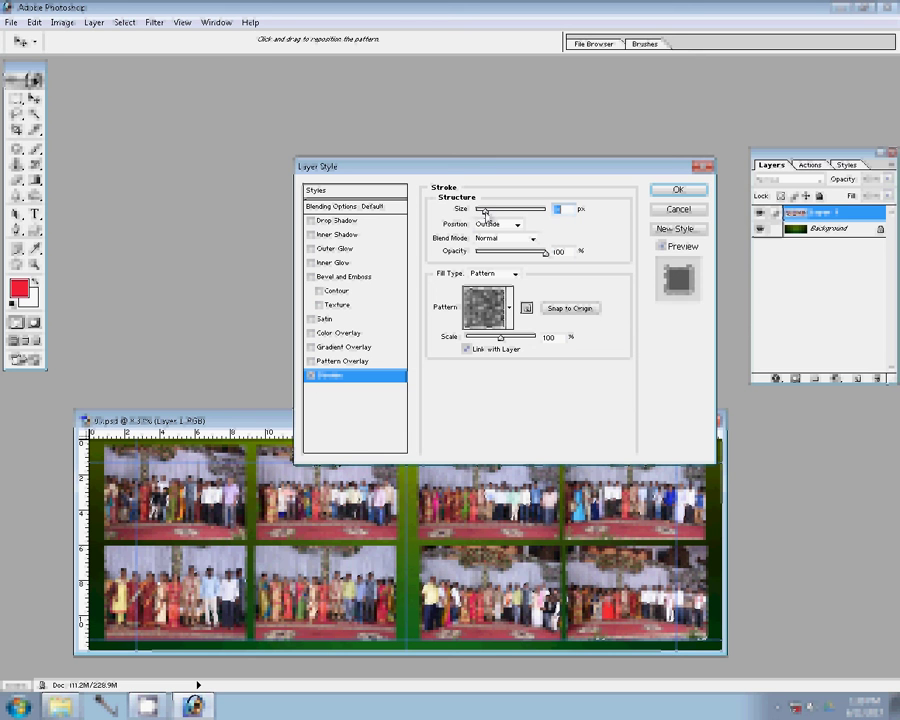
left_click(672, 190)
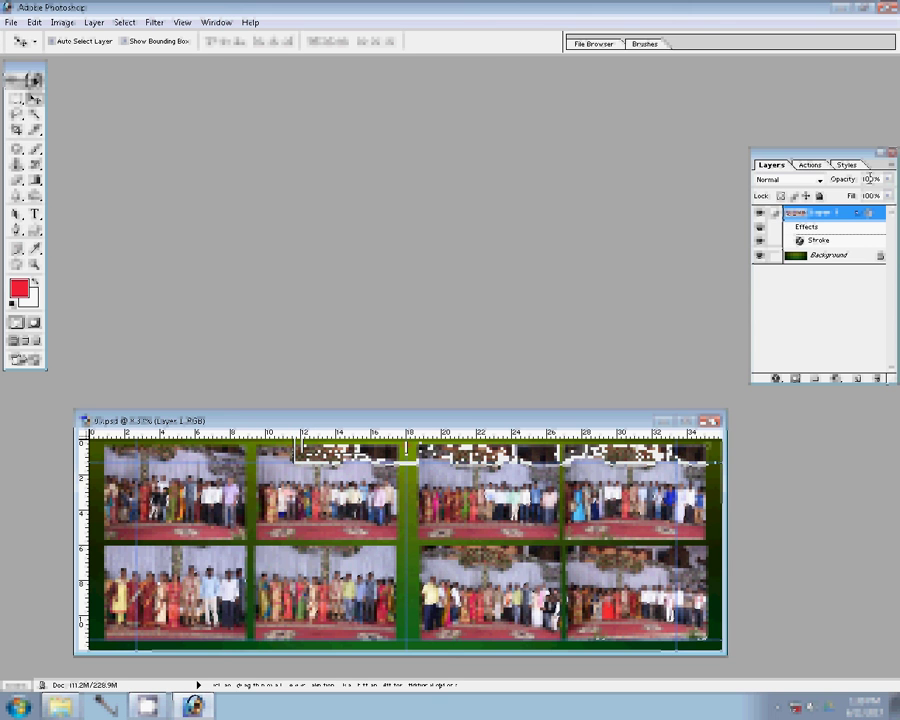
Show the Actions panel and toggle Button Mode on, then back to the step list
left_click(811, 165)
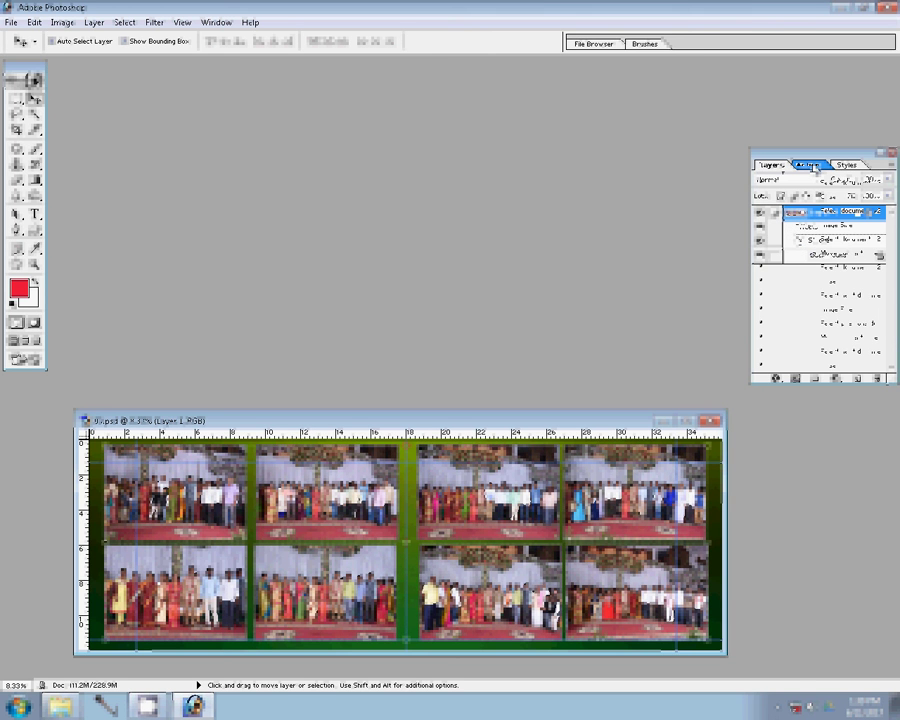
left_click(890, 172)
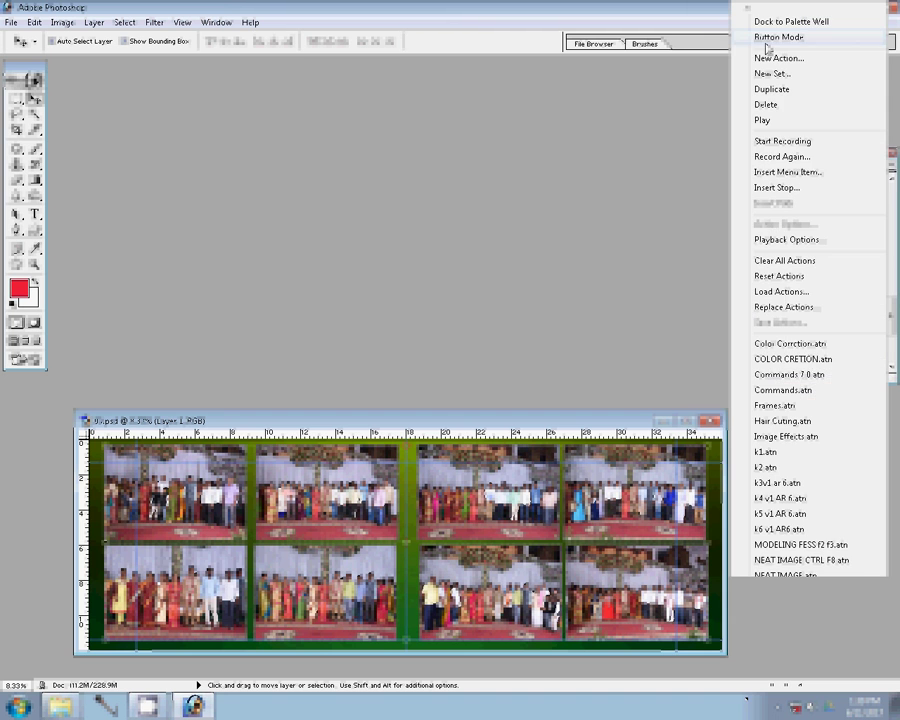
left_click(768, 38)
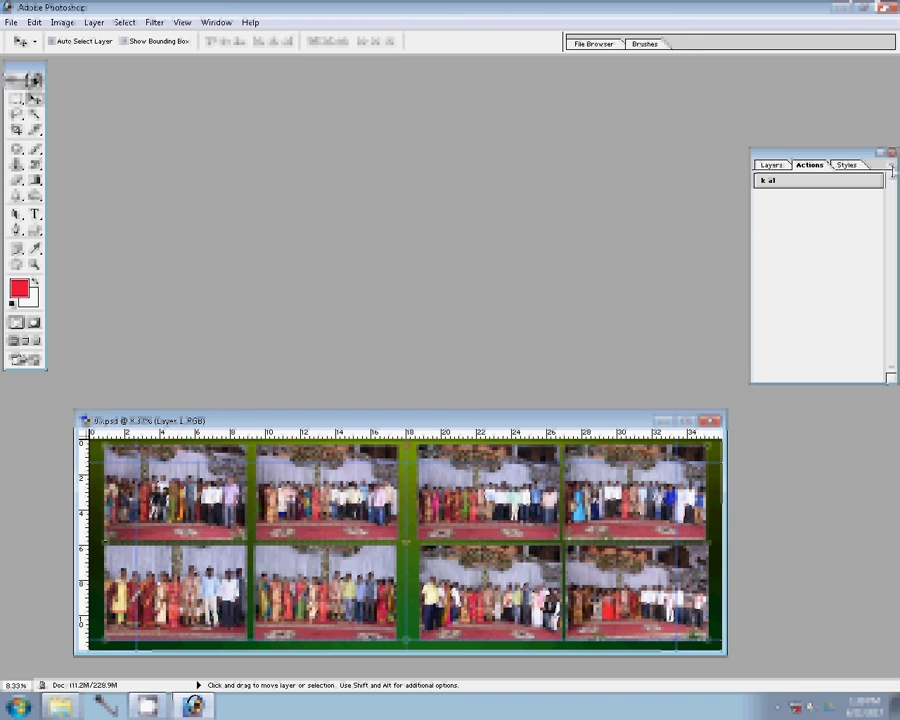
left_click(891, 170)
left_click(755, 40)
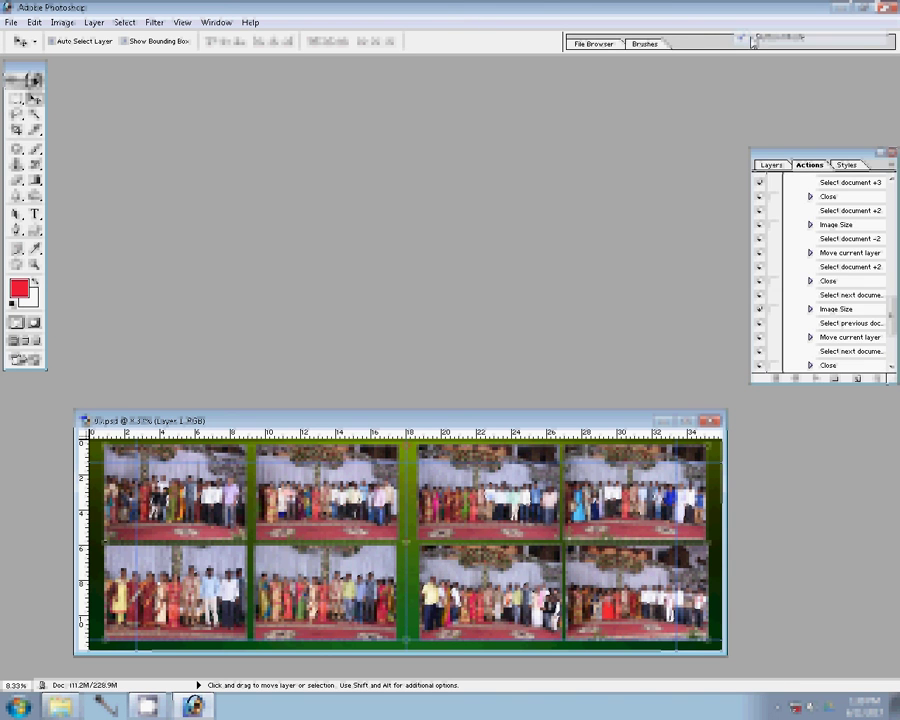
Save the recorded action set as an ATN actions file named ka1
scroll(833, 185, "up", 5)
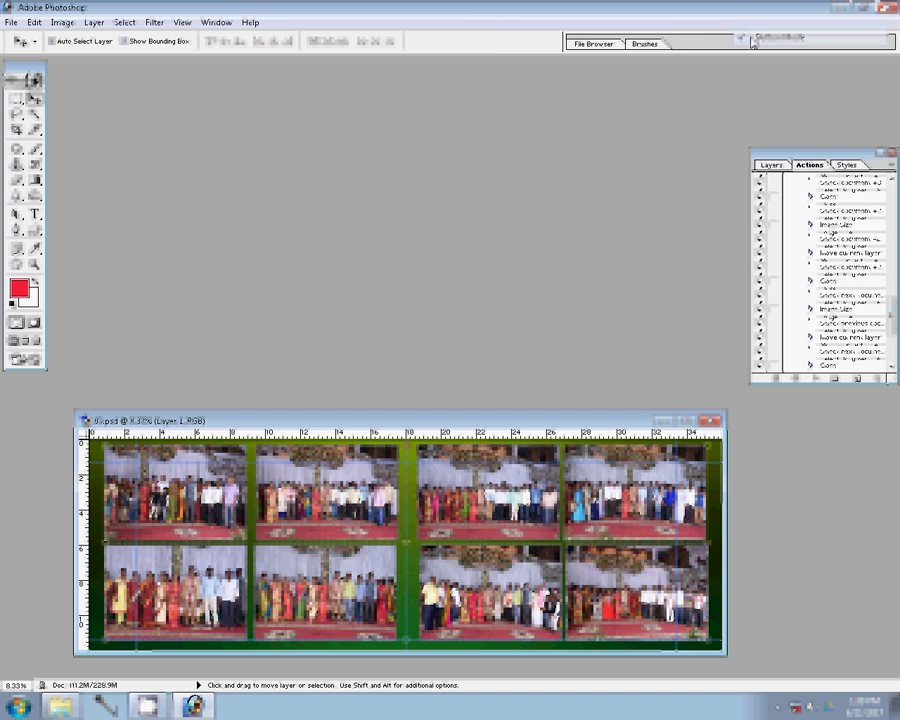
scroll(845, 186, "up", 10)
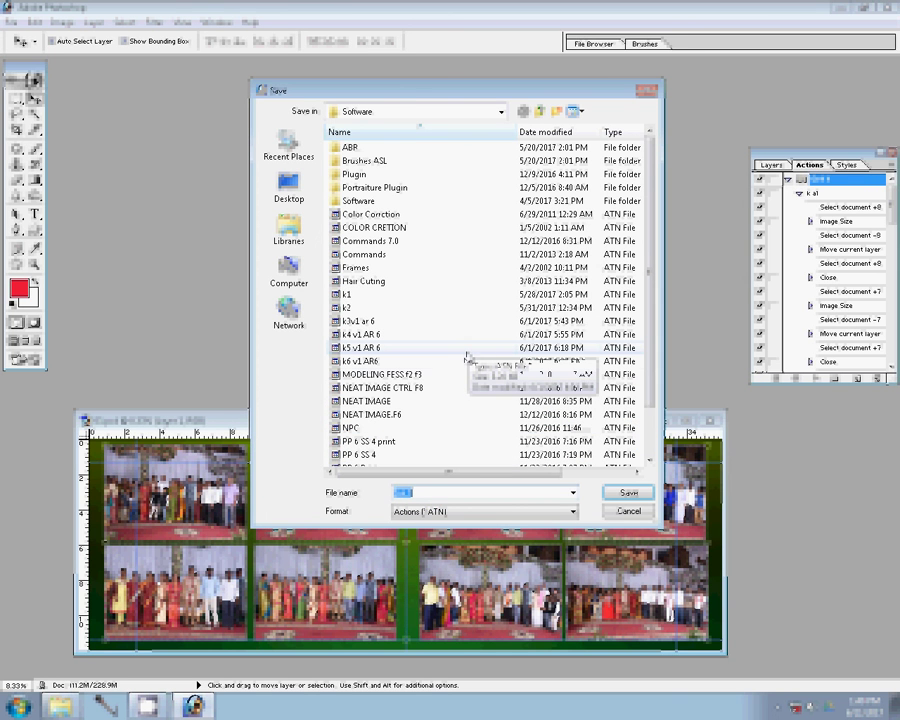
type("ka1")
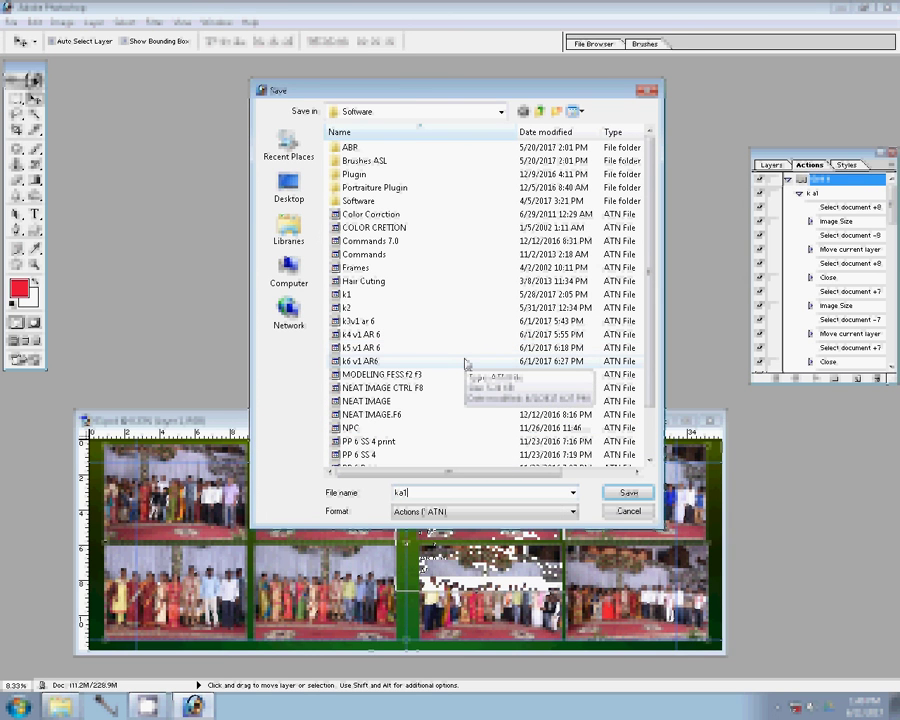
left_click(628, 492)
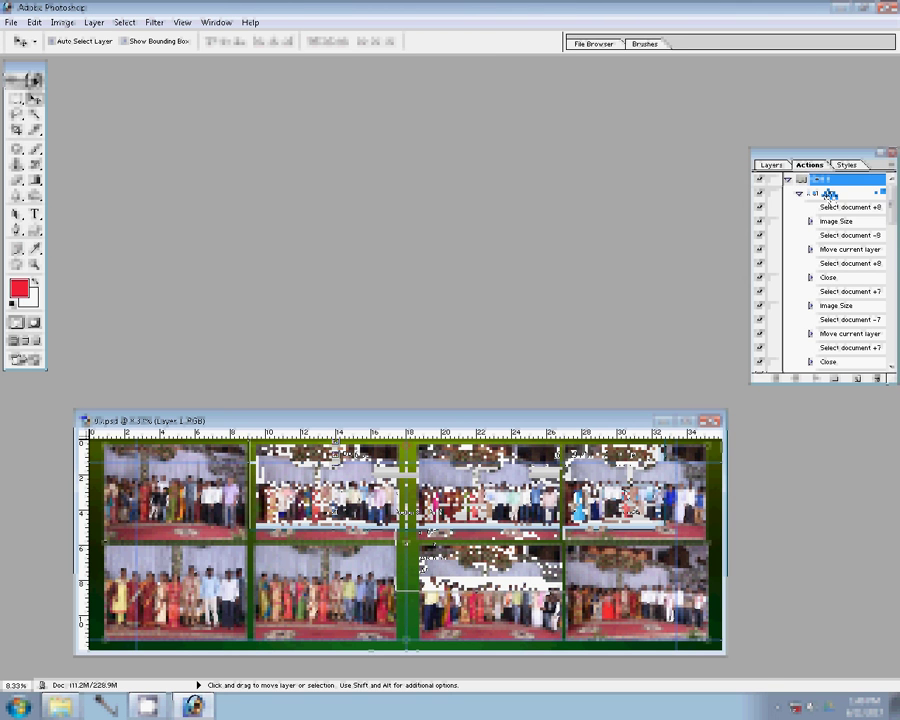
left_click(890, 177)
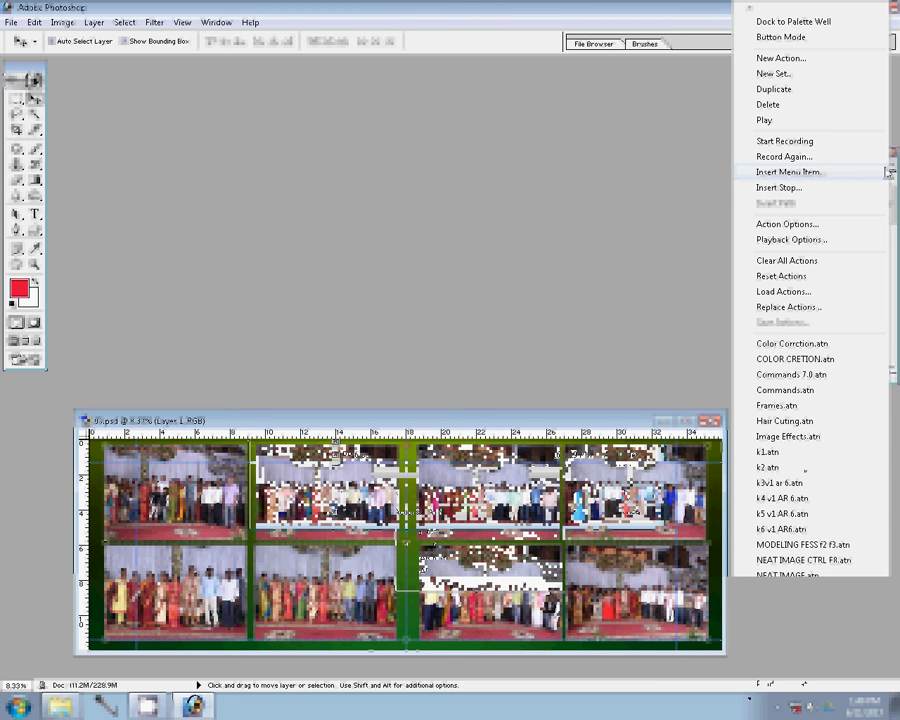
Save the album page as layered PSD '31' in the 00 folder on Local Disk (G:)
left_click(786, 311)
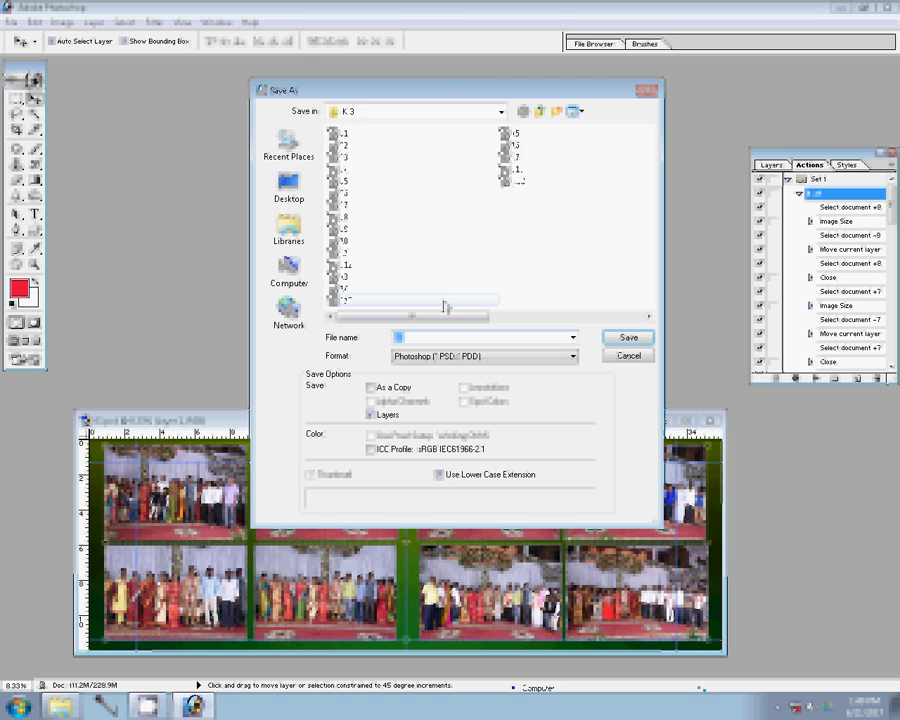
left_click(289, 268)
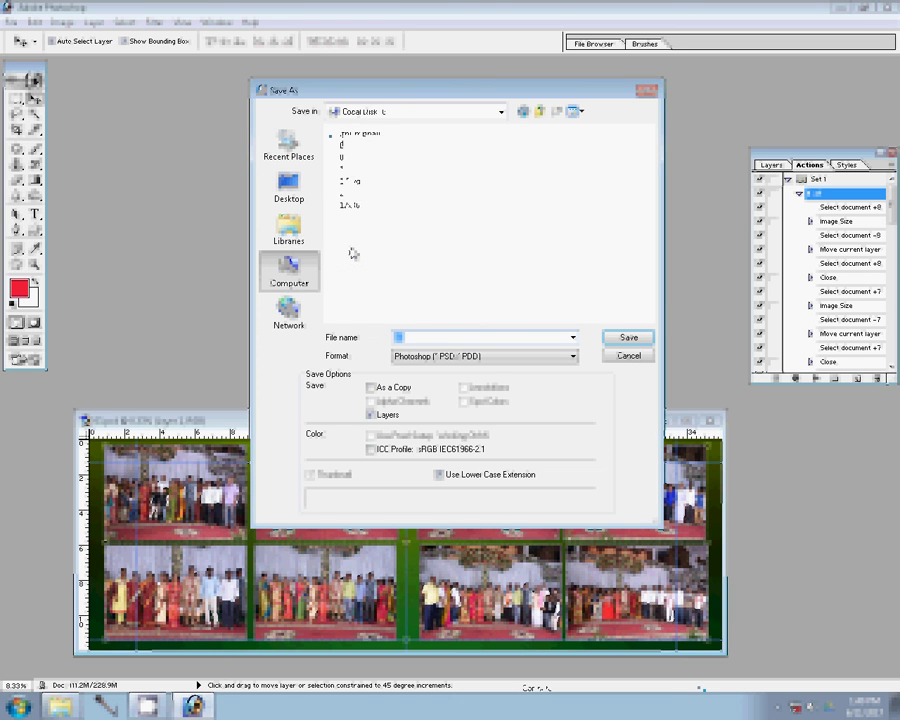
double_click(352, 253)
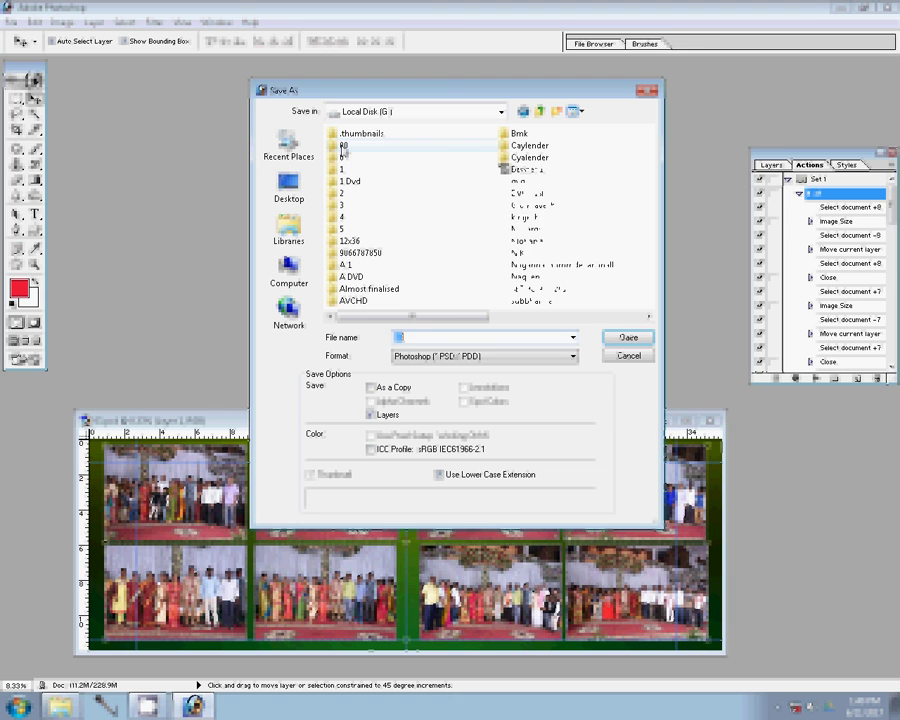
type("03")
left_click(628, 339)
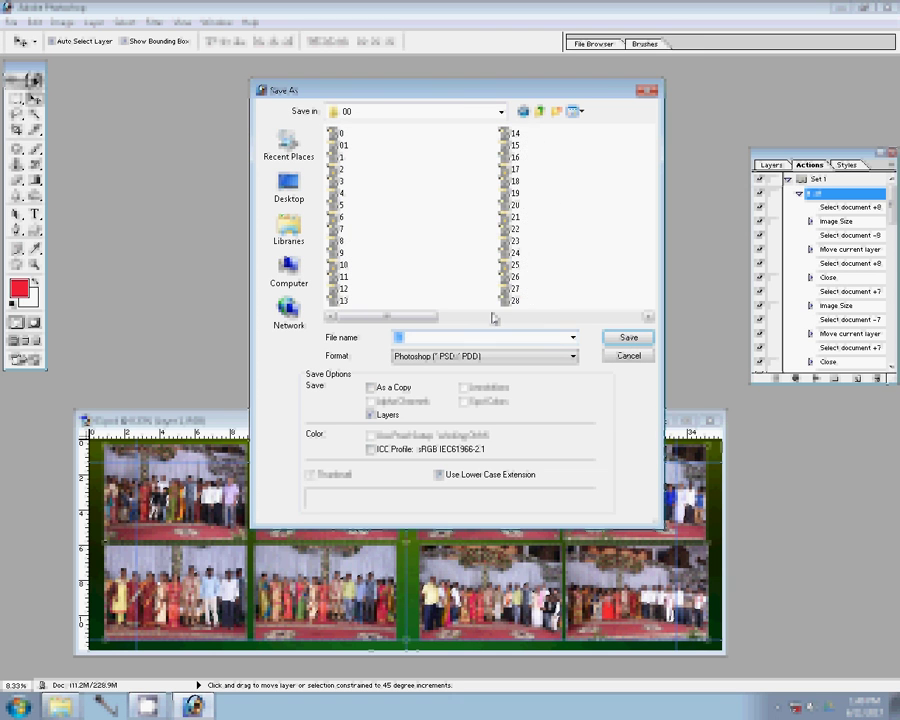
left_click(492, 318)
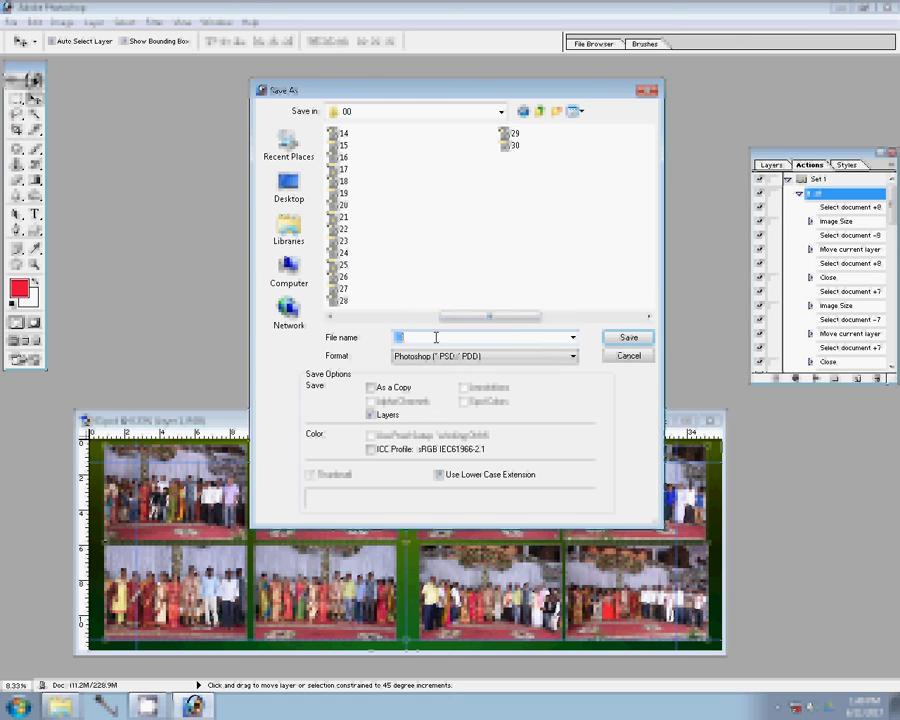
type("03")
left_click(632, 341)
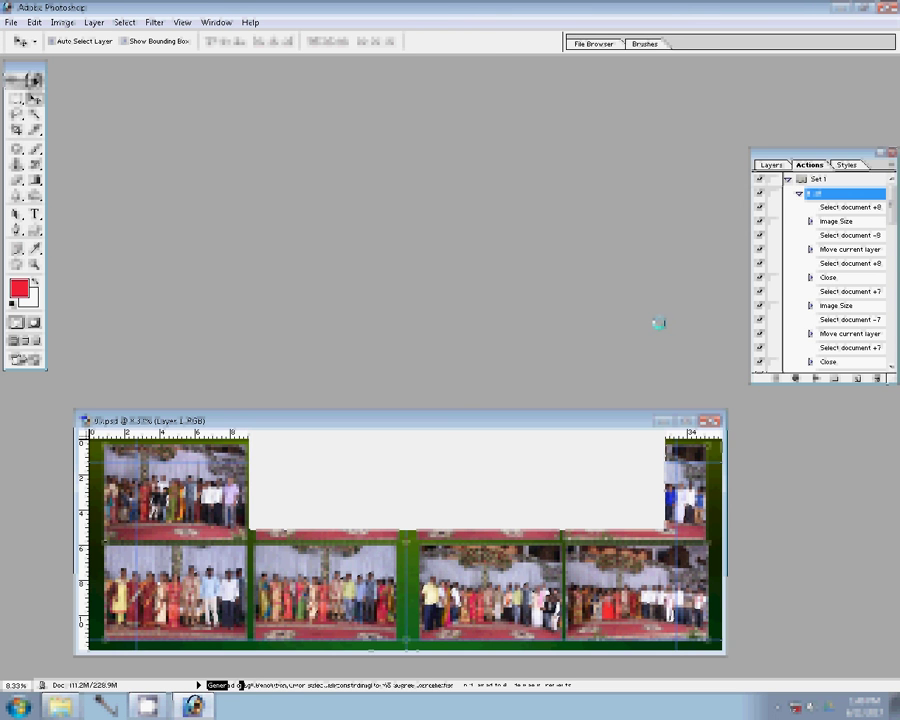